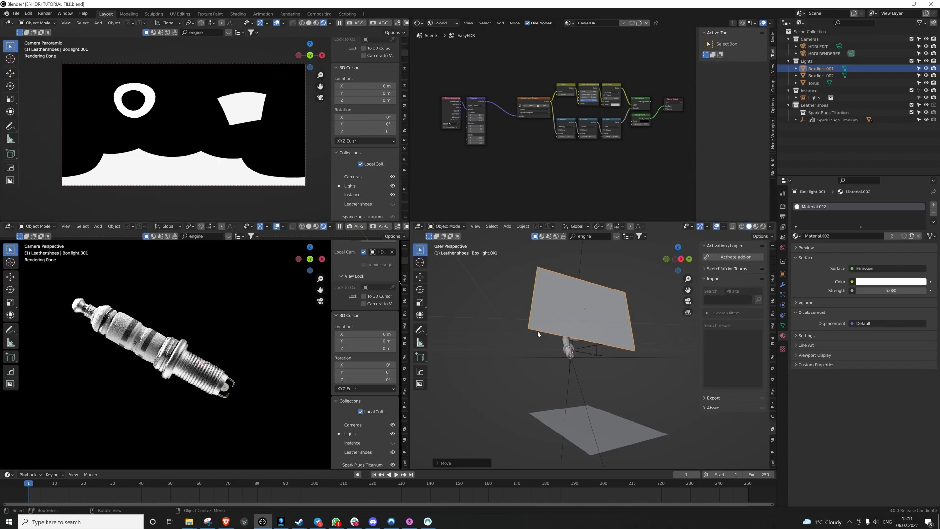
# Step: Resize, reposition and rotate the torus light so it forms a tilted ring above the spark plug
pyautogui.moveTo(555, 332); pyautogui.dragTo(590, 358, button='middle')
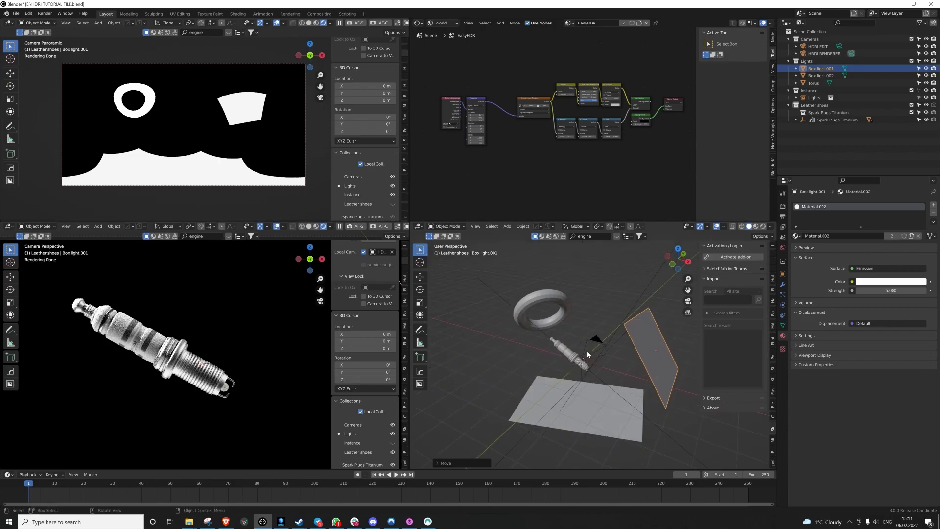
pyautogui.click(559, 302)
pyautogui.press('s')
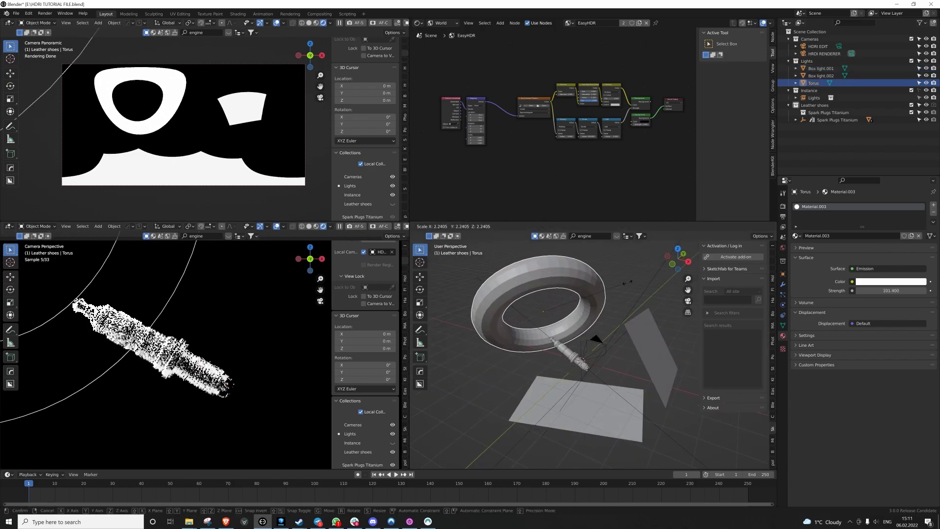
pyautogui.click(577, 290)
pyautogui.press('g')
pyautogui.click(561, 269)
pyautogui.press('r')
pyautogui.press('r')
pyautogui.click(591, 286)
pyautogui.press('r')
pyautogui.click(590, 268)
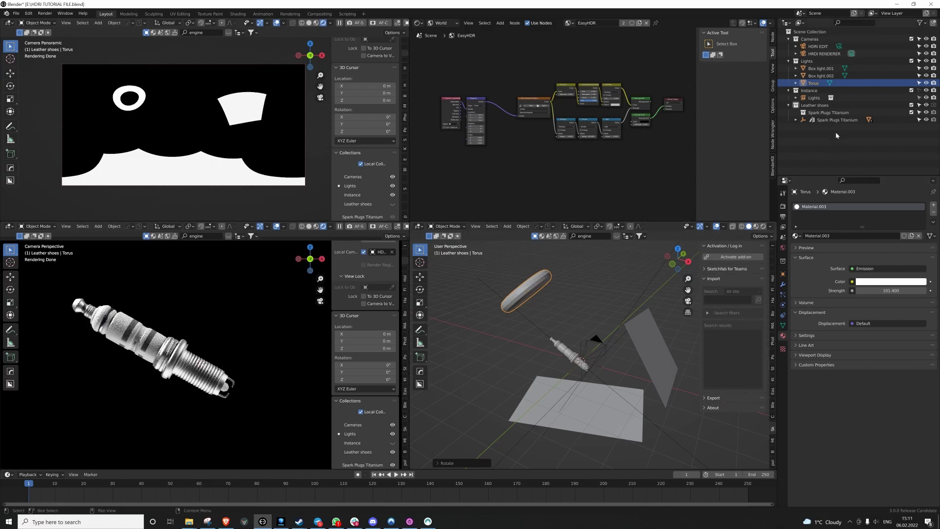
# Step: Render the panoramic lighting image and save it in the Easy HDRI folder as the Radiance HDR file Simple HDRI Sample
pyautogui.press('F12')
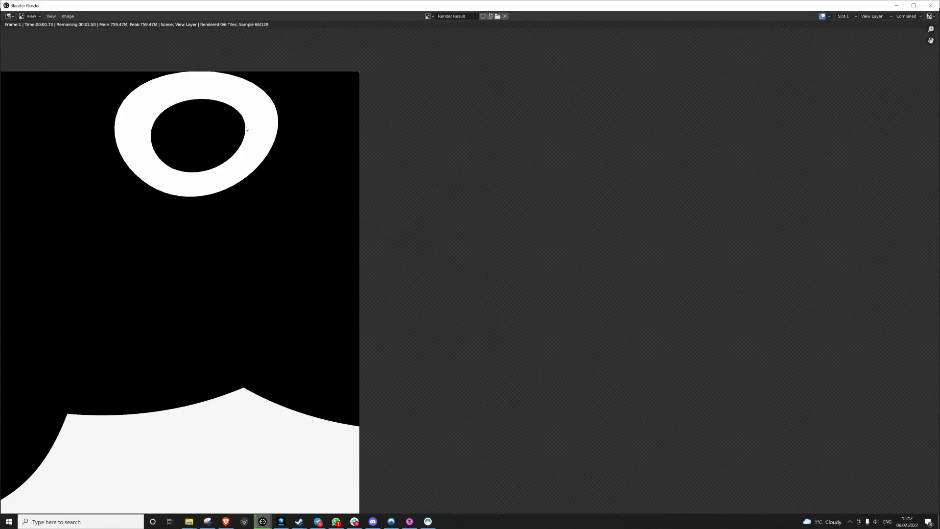
pyautogui.scroll(-4, 409, 212)
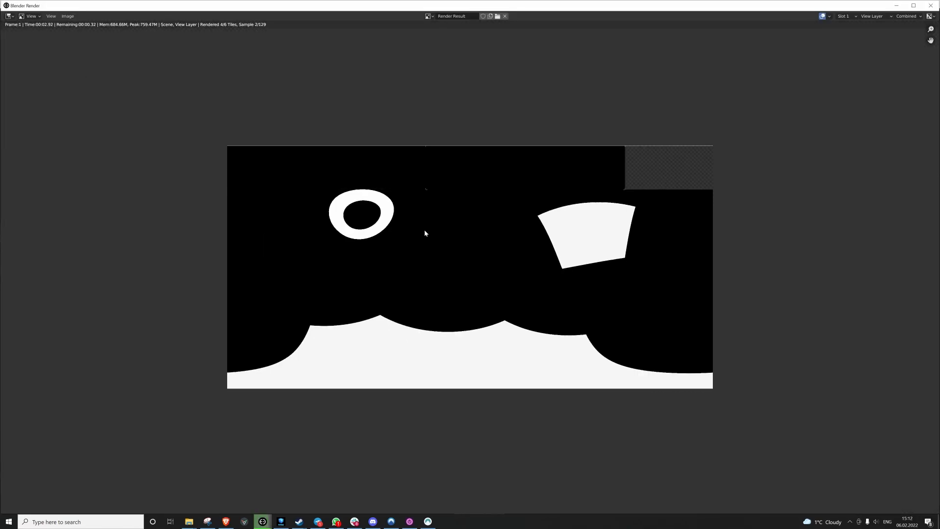
pyautogui.hotkey('shift', 'alt', 's')
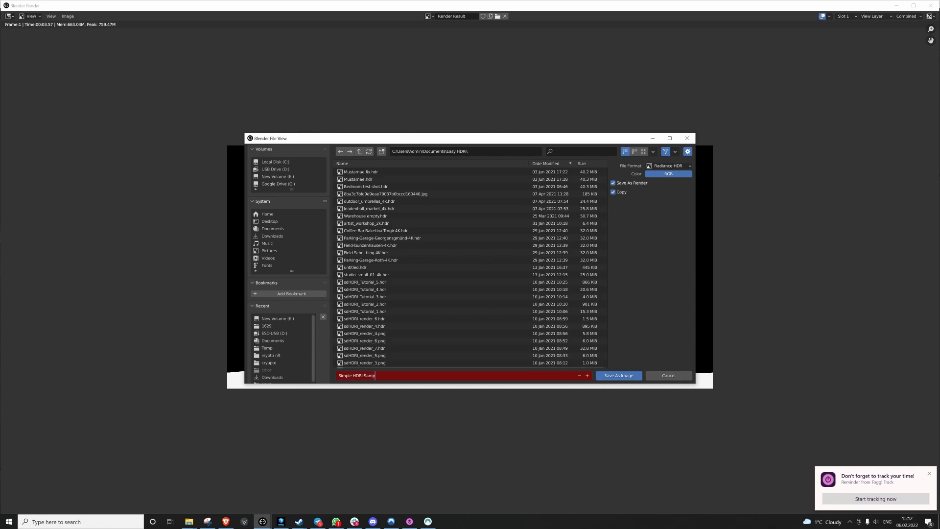
pyautogui.click(619, 376)
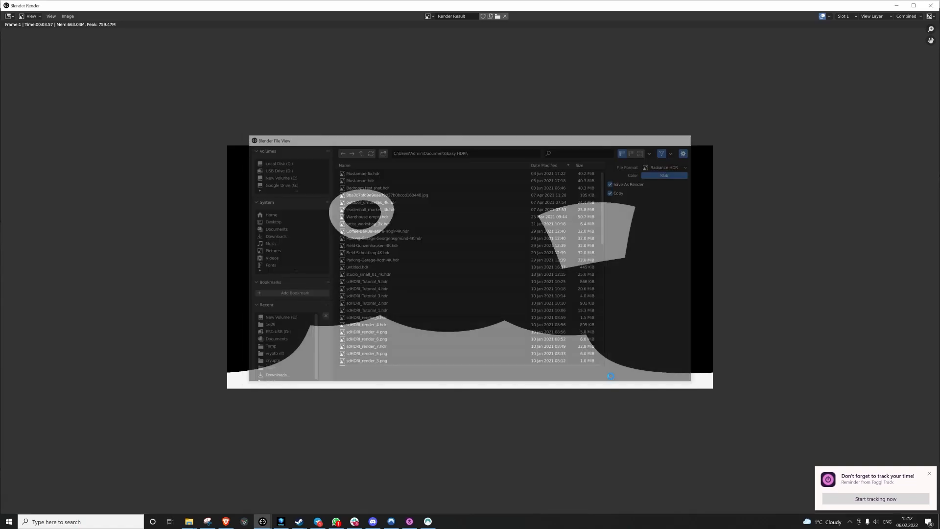
pyautogui.click(902, 7)
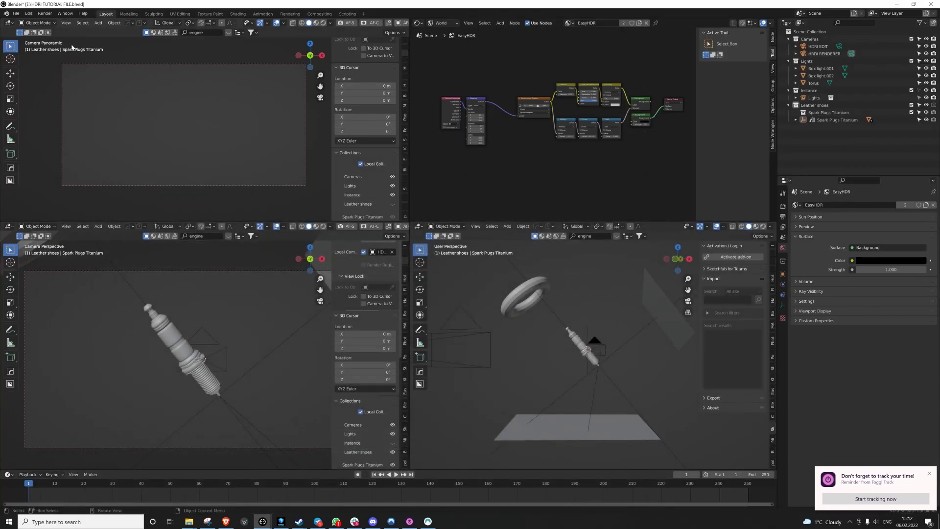
# Step: Start a new General file
pyautogui.click(14, 17)
pyautogui.moveTo(29, 21)
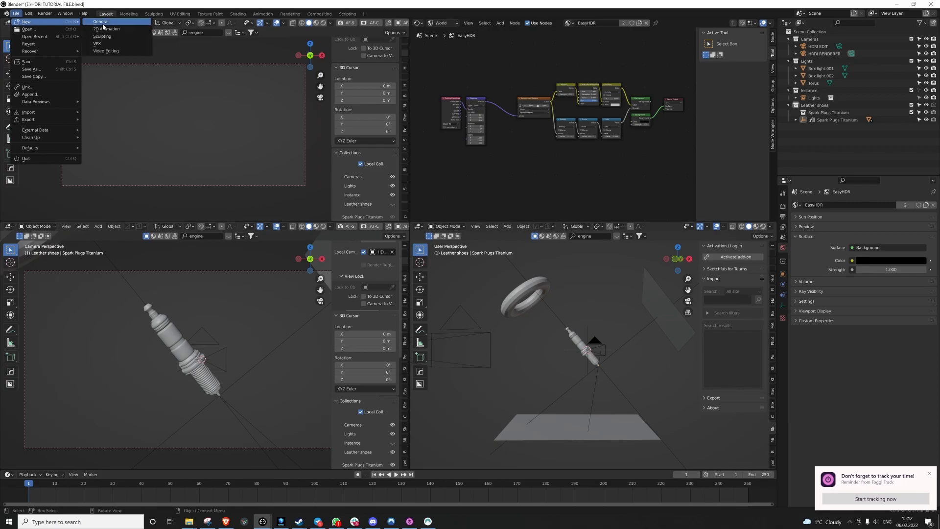
pyautogui.click(104, 26)
pyautogui.click(472, 274)
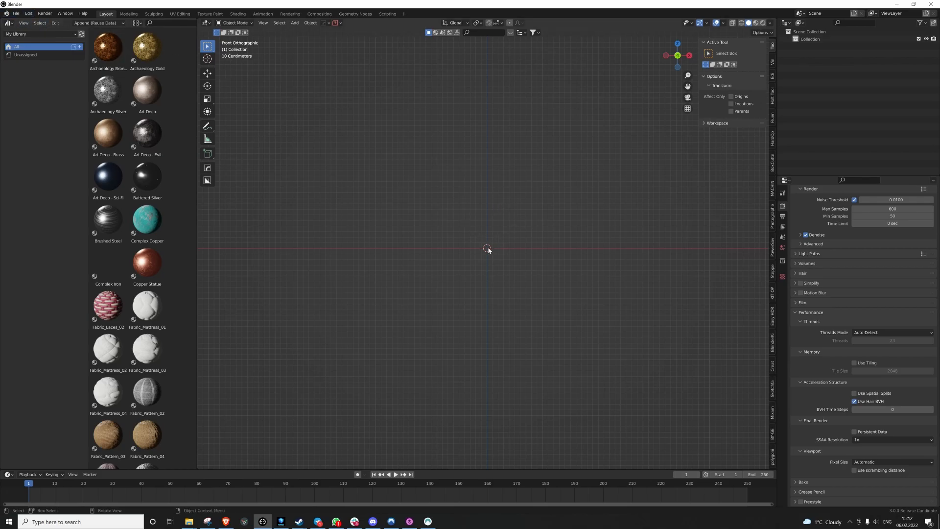
# Step: Add a monkey mesh at the origin and scale it up by a factor of about 1.66
pyautogui.hotkey('shift', 'a')
pyautogui.moveTo(478, 252)
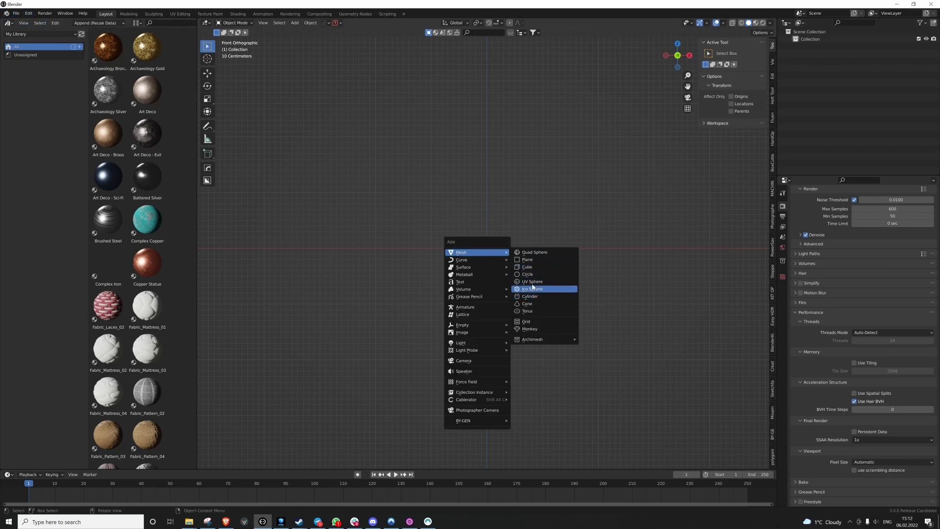
pyautogui.click(530, 333)
pyautogui.press('s')
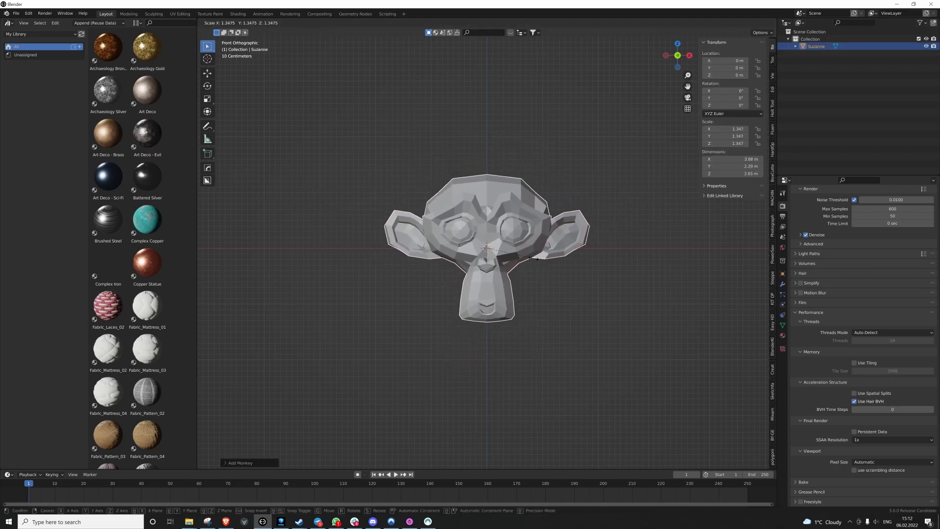
pyautogui.click(547, 265)
# Step: Raise the monkey head along Z to a height of about 1.57 m
pyautogui.press('g')
pyautogui.press('z')
pyautogui.click(542, 178)
pyautogui.press('r')
pyautogui.press('r')
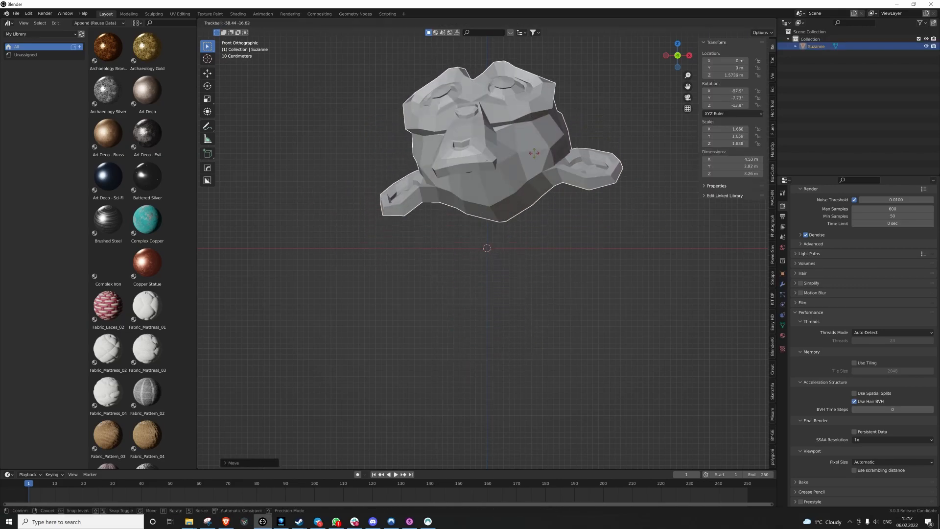
pyautogui.rightClick(539, 161)
# Step: Tilt the monkey head around X to about -37° and lower it along Z to about 0.61 m
pyautogui.press('r')
pyautogui.press('x')
pyautogui.click(536, 167)
pyautogui.press('g')
pyautogui.press('z')
pyautogui.click(534, 169)
pyautogui.press('r')
pyautogui.press('x')
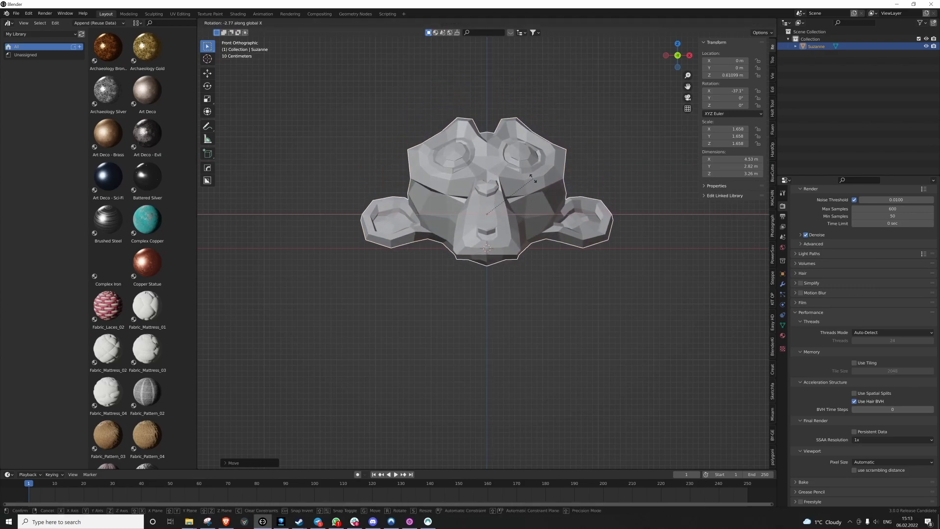
pyautogui.click(534, 174)
pyautogui.click(566, 101)
# Step: Create Easy HDRI world nodes and load Simple HDRI Sample.hdr as the environment image
pyautogui.keyDown('shift'); pyautogui.moveTo(537, 127); pyautogui.dragTo(513, 153, button='middle'); pyautogui.keyUp('shift')
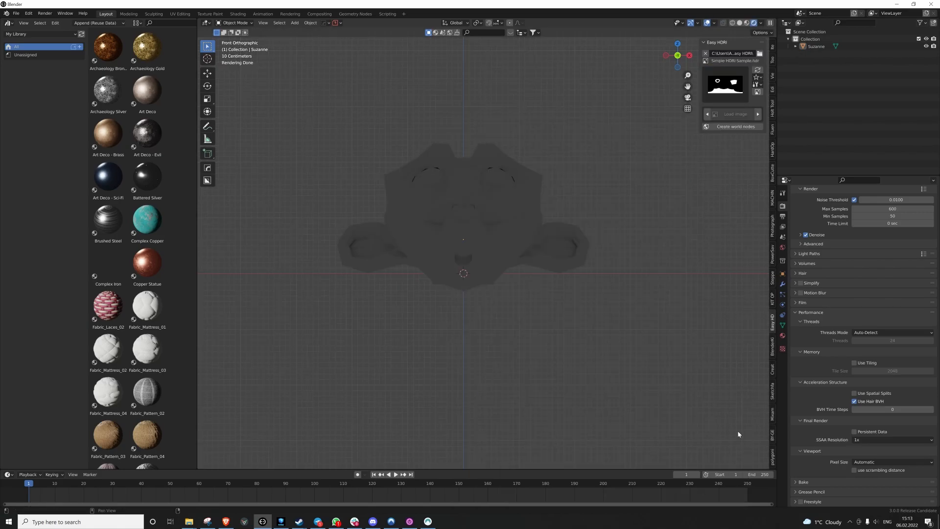
pyautogui.click(735, 127)
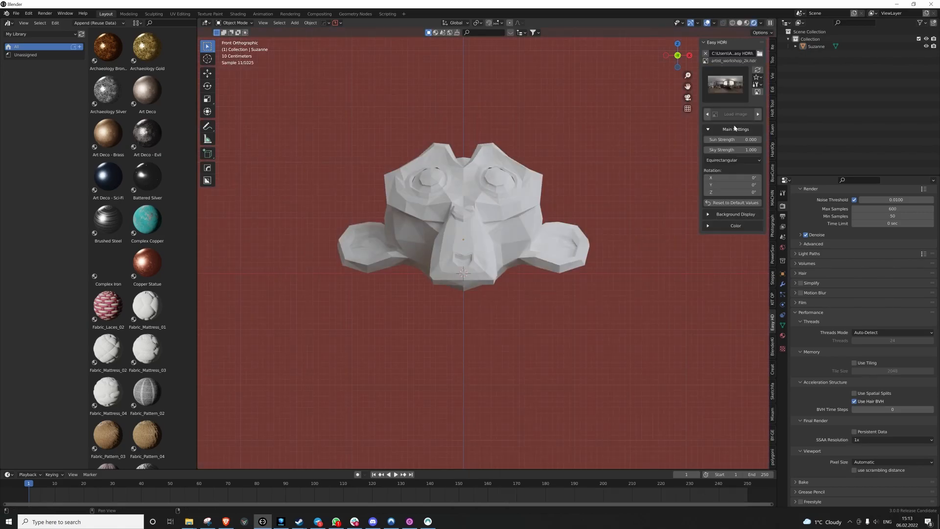
pyautogui.click(737, 76)
pyautogui.click(725, 432)
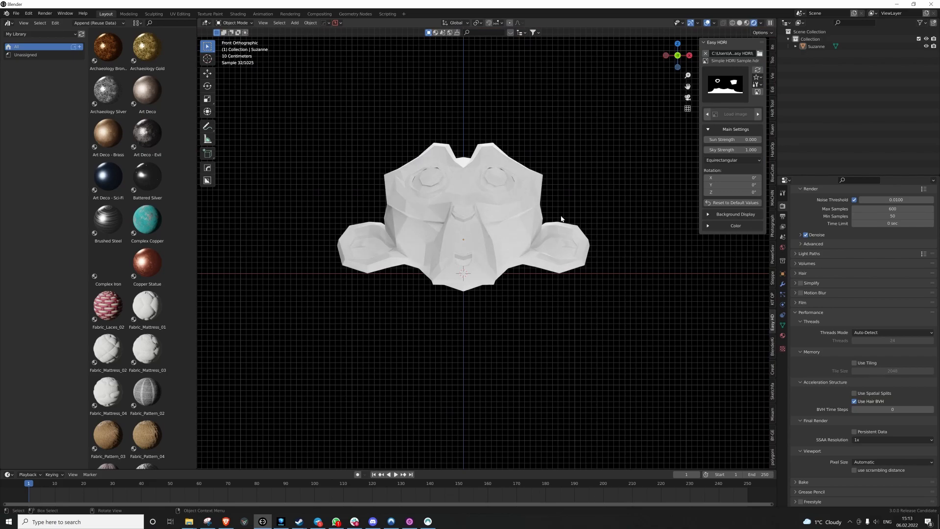
# Step: Add a level 1 subdivision to the monkey head and create a new material for it
pyautogui.click(500, 218)
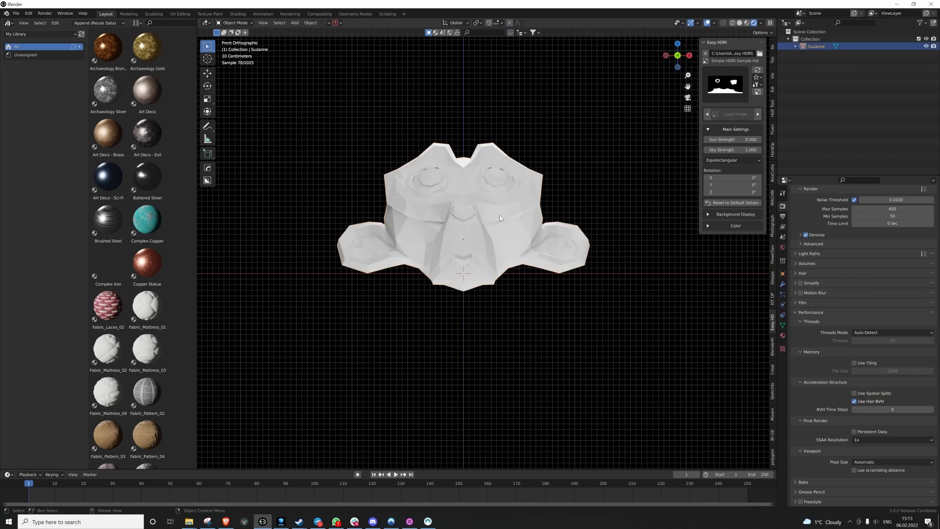
pyautogui.hotkey('ctrl', '1')
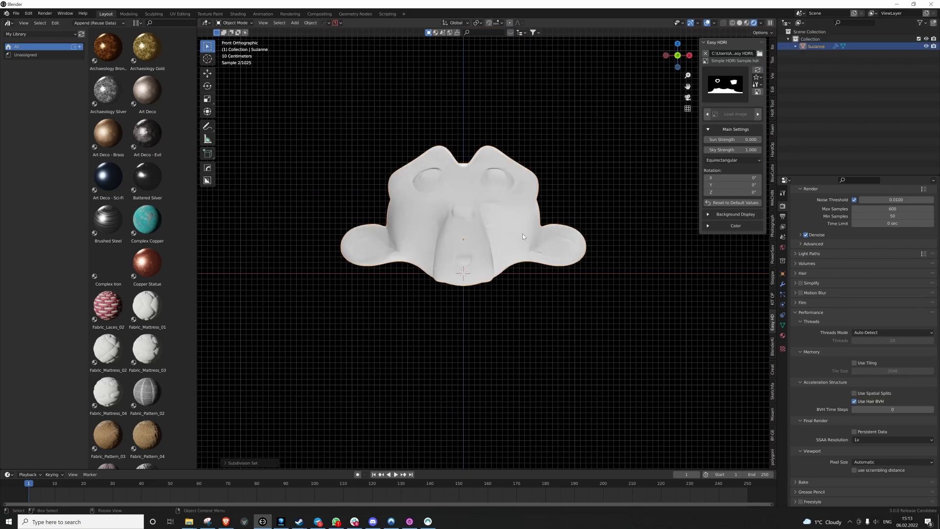
pyautogui.click(783, 336)
pyautogui.click(816, 236)
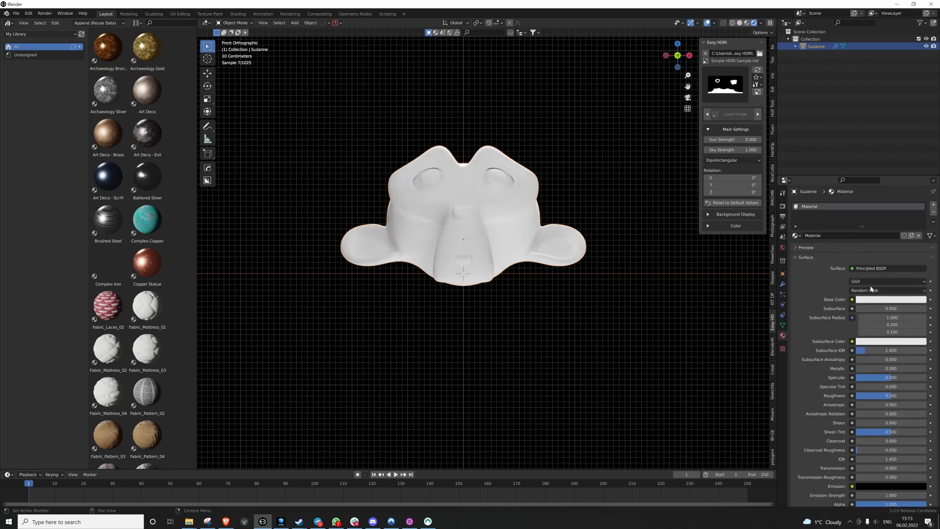
# Step: Set the monkey head material's Metallic to 1.000 and Roughness to 0.341
pyautogui.moveTo(863, 369); pyautogui.dragTo(927, 369)
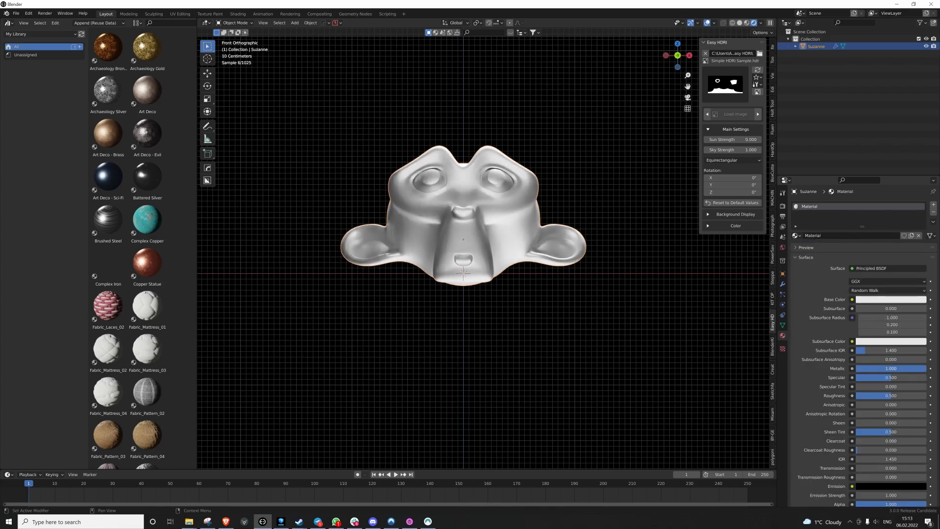
pyautogui.moveTo(891, 396); pyautogui.dragTo(880, 396)
pyautogui.click(554, 173)
pyautogui.keyDown('shift'); pyautogui.moveTo(554, 172); pyautogui.dragTo(558, 202, button='middle'); pyautogui.keyUp('shift')
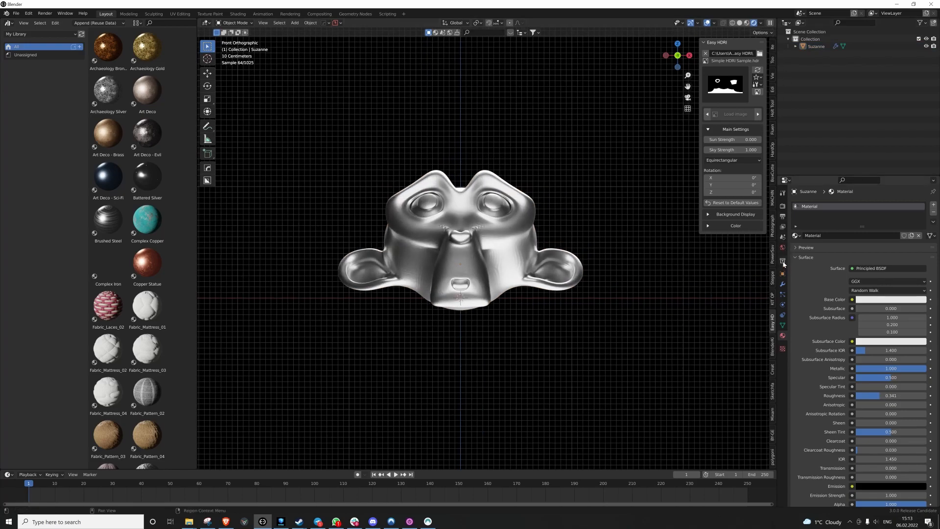
# Step: Mark the EasyHDR world data-block as an asset
pyautogui.click(783, 238)
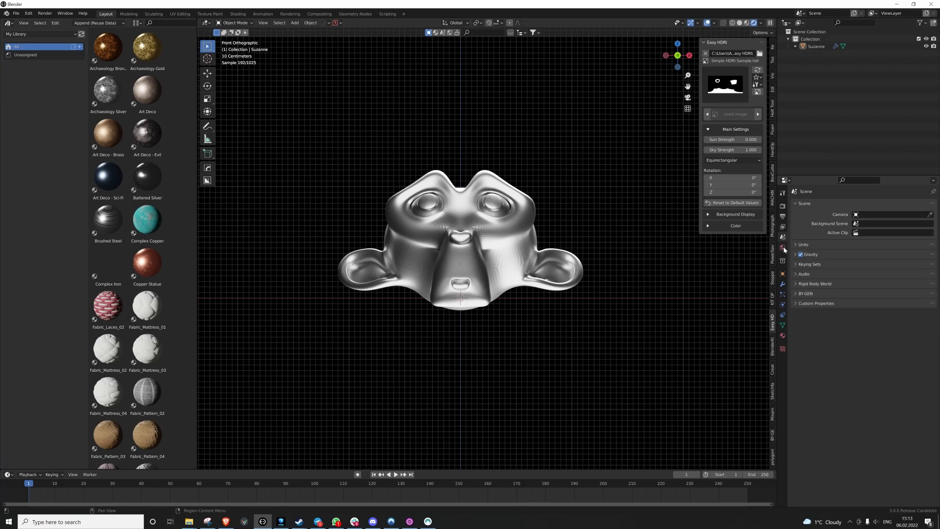
pyautogui.click(783, 248)
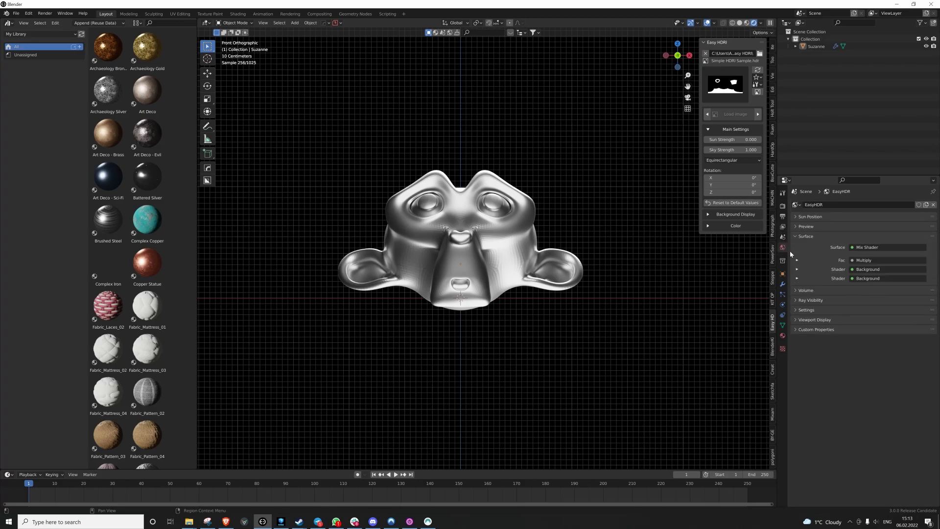
pyautogui.click(796, 216)
pyautogui.rightClick(794, 201)
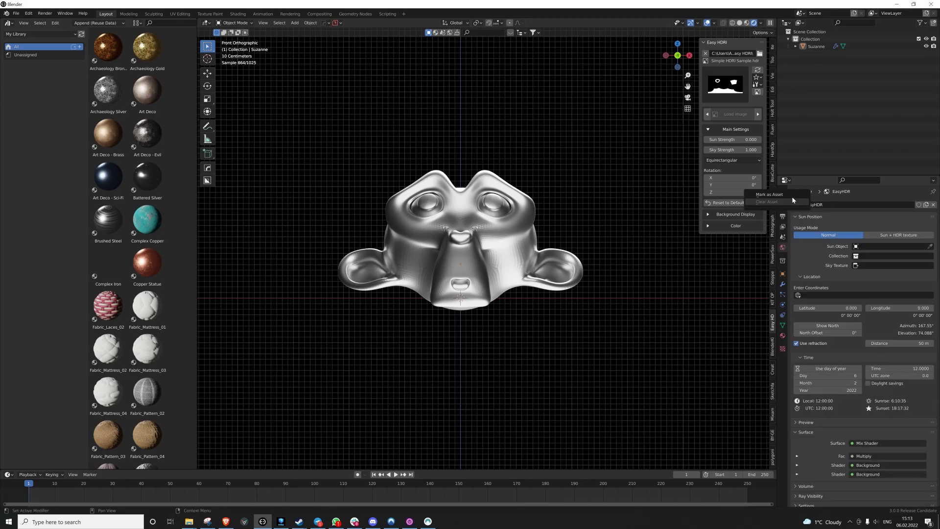
pyautogui.click(789, 195)
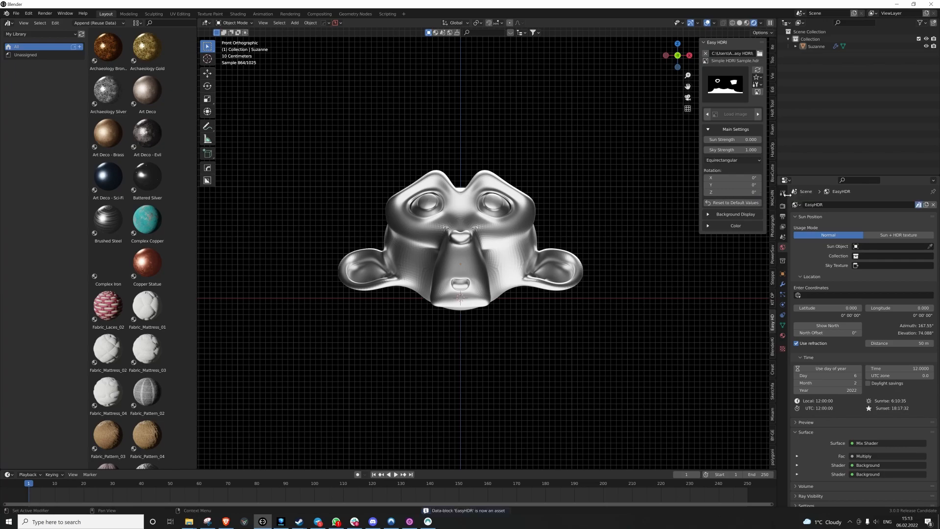
# Step: Rename the world asset to Simple Studio and switch the asset browser to the Current File library
pyautogui.click(828, 204)
pyautogui.write('S')
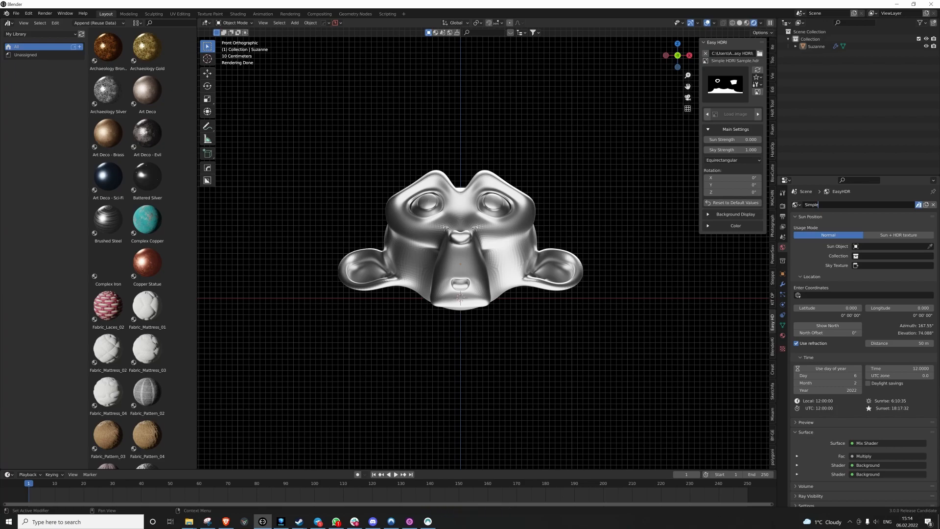
pyautogui.write('imple Studio')
pyautogui.press('Return')
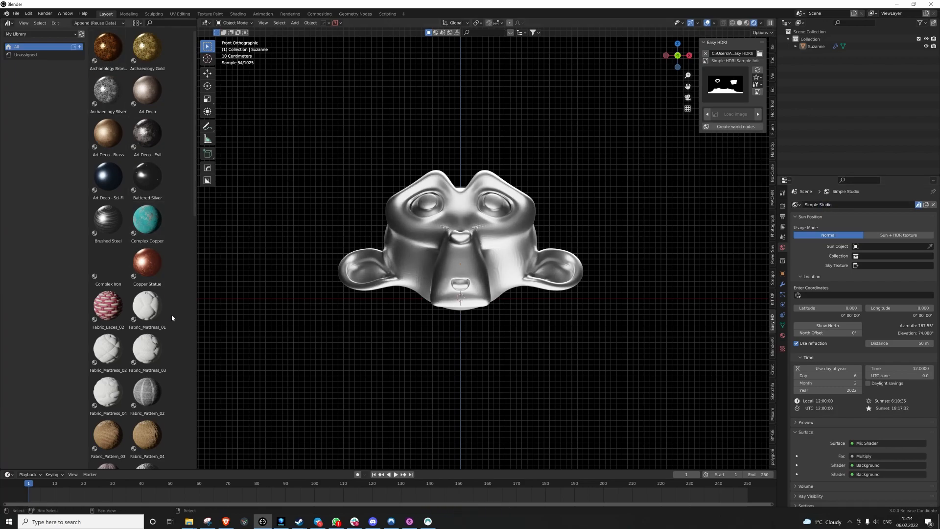
pyautogui.click(20, 34)
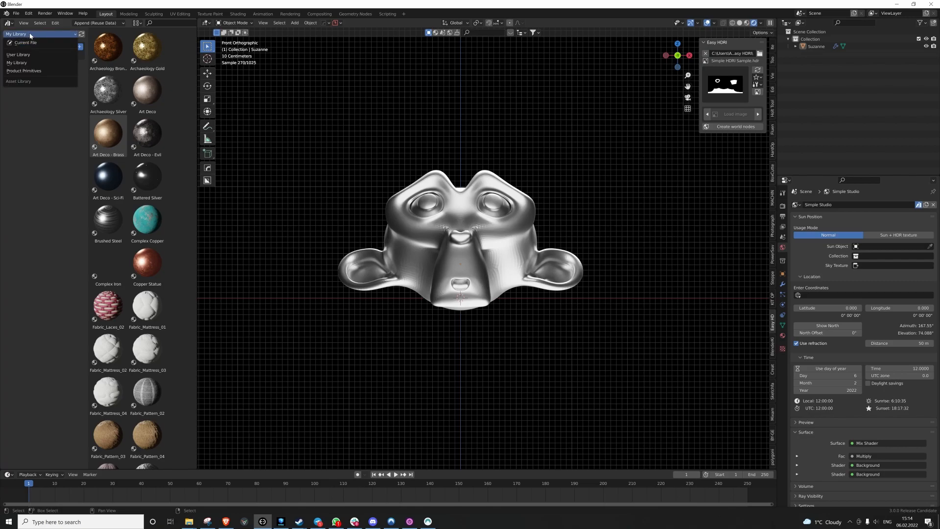
pyautogui.click(37, 42)
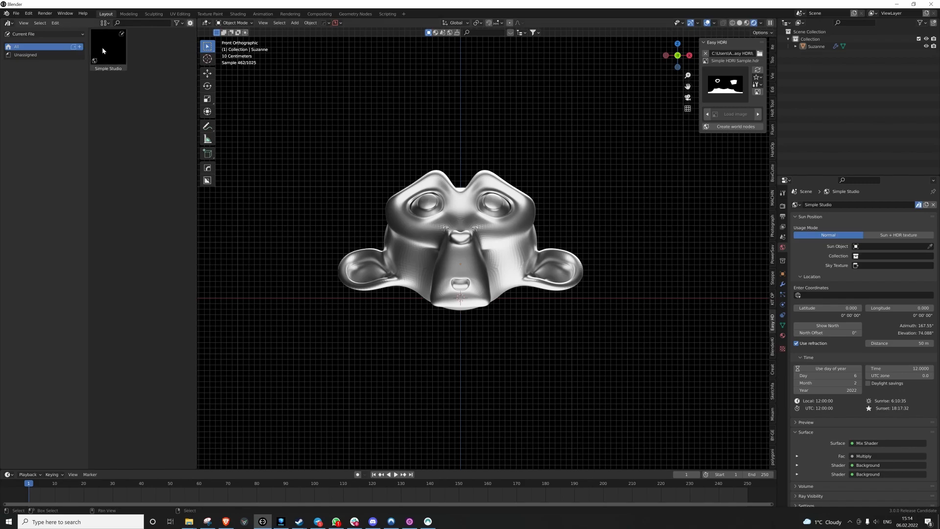
# Step: Add a plane at the origin and scale it up into a large floor under the monkey head
pyautogui.keyDown('shift'); pyautogui.moveTo(428, 190); pyautogui.dragTo(461, 219, button='middle'); pyautogui.keyUp('shift')
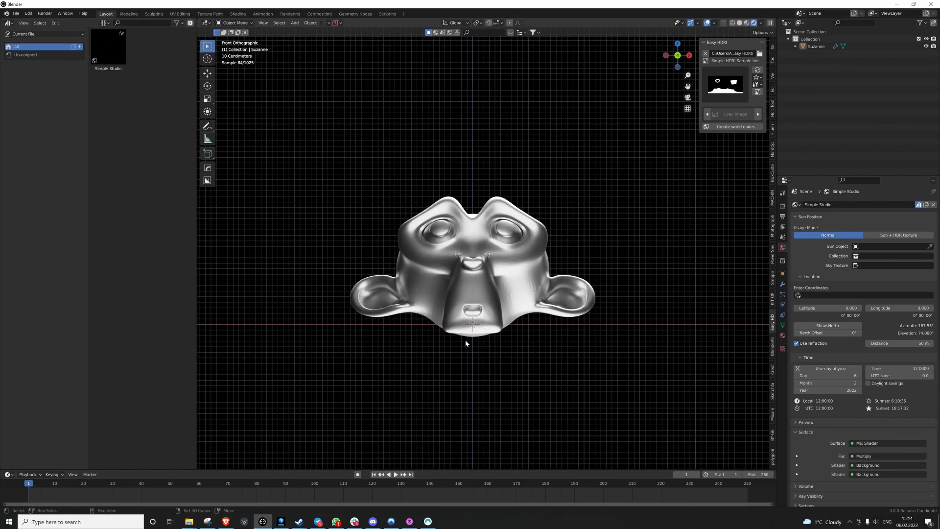
pyautogui.hotkey('shift', 'a')
pyautogui.moveTo(466, 336)
pyautogui.click(502, 342)
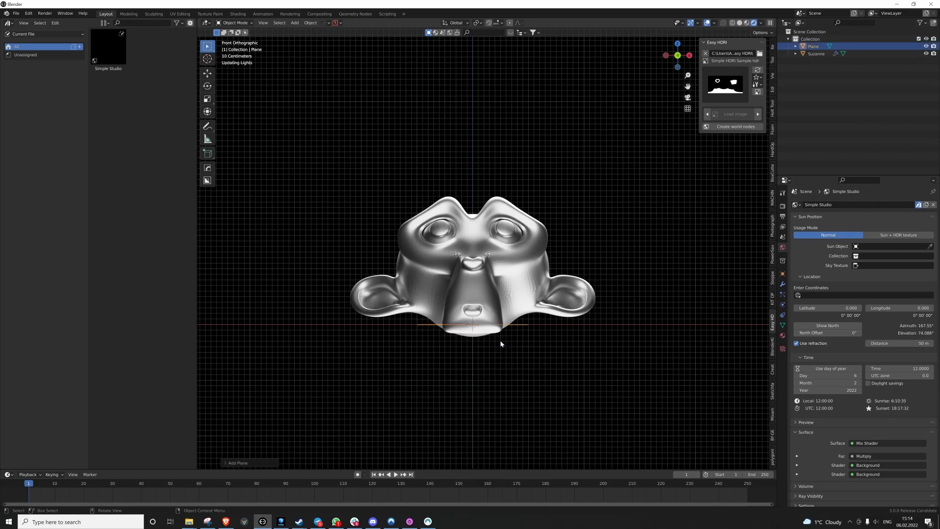
pyautogui.scroll(-3, 498, 316)
pyautogui.press('s')
pyautogui.click(169, 295)
pyautogui.moveTo(363, 288); pyautogui.dragTo(507, 287, button='middle')
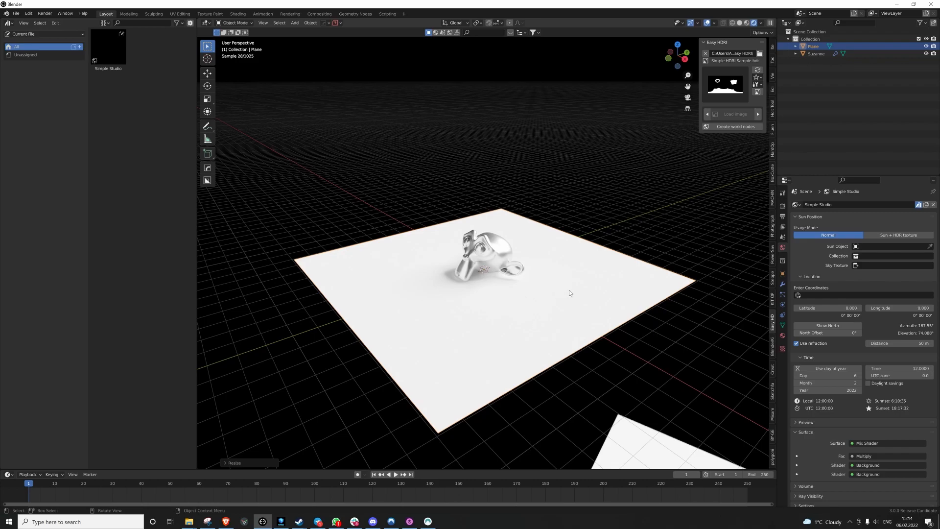
# Step: Extrude the floor plane's edge behind the monkey head upward to form a backdrop wall
pyautogui.press('Tab')
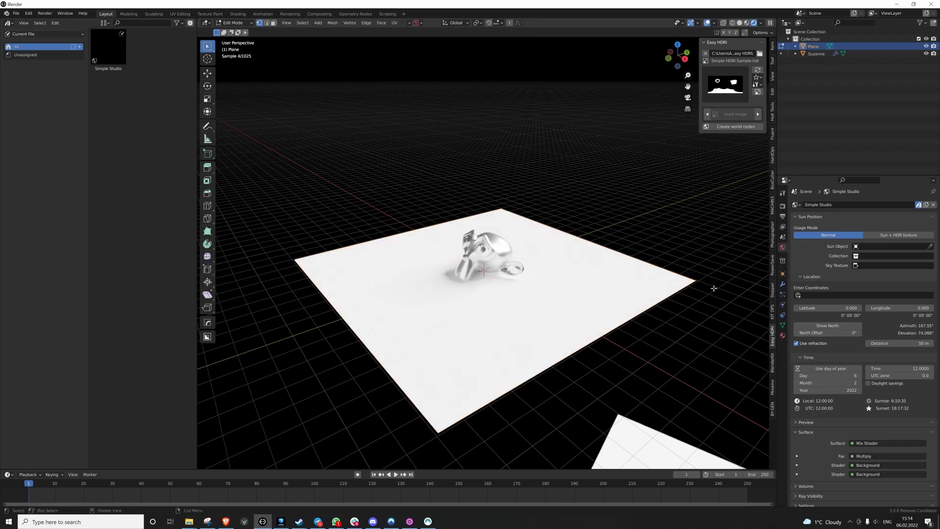
pyautogui.press('e')
pyautogui.click(489, 191)
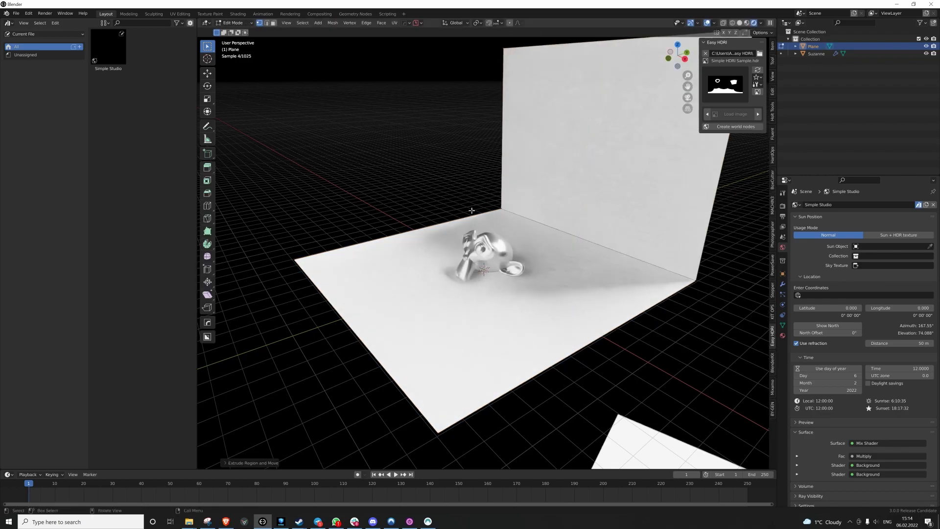
# Step: Bevel the corner edge between the floor and the backdrop wall into a wide, smooth curve
pyautogui.moveTo(489, 189); pyautogui.dragTo(765, 341)
pyautogui.hotkey('ctrl', 'b')
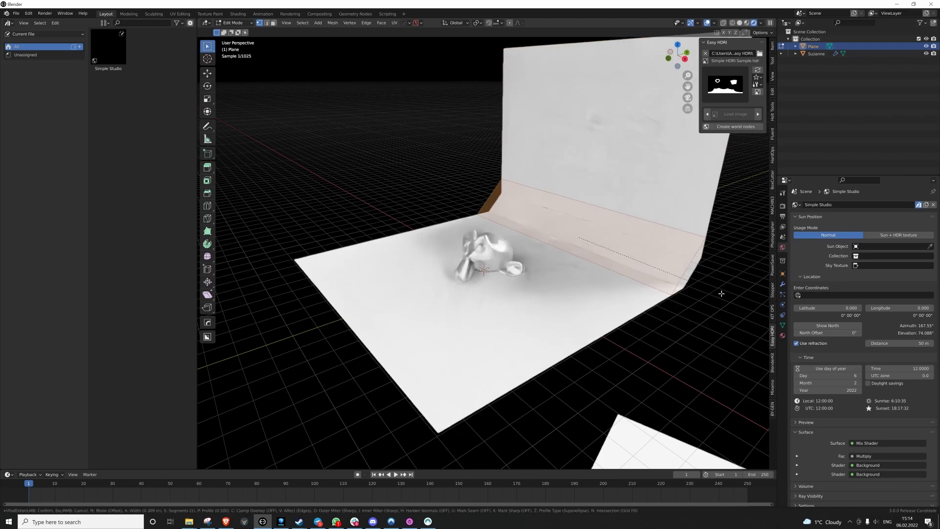
pyautogui.click(616, 286)
pyautogui.press('Tab')
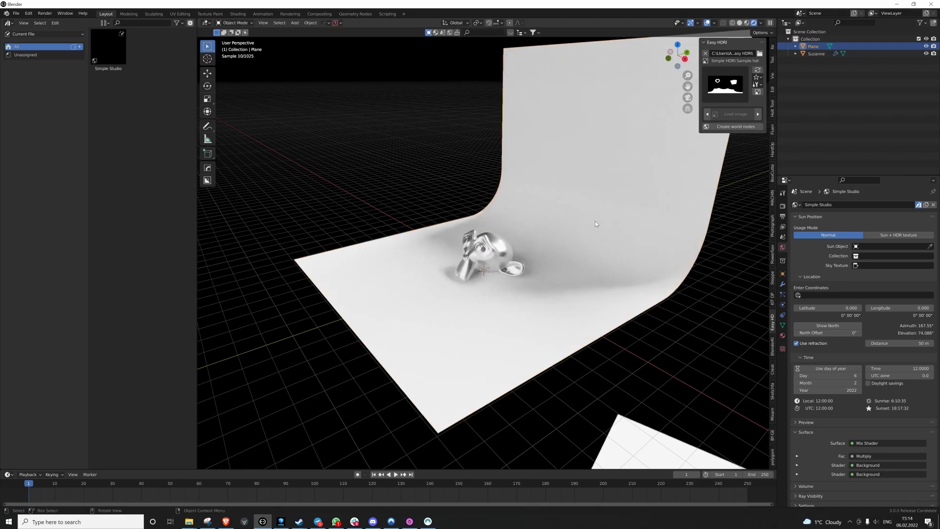
# Step: Create a new material for the backdrop plane and name it White backdrop
pyautogui.click(783, 335)
pyautogui.click(829, 236)
pyautogui.doubleClick(815, 206)
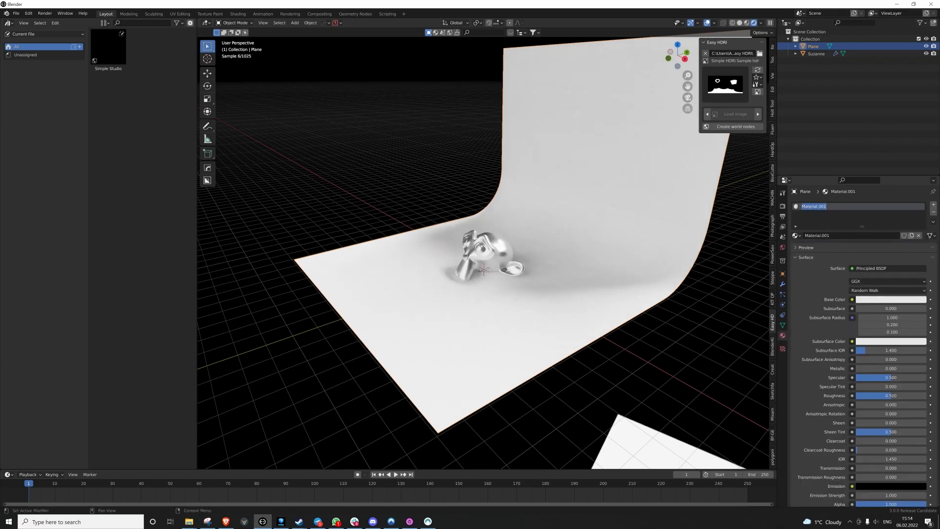
pyautogui.write('White backdrop')
pyautogui.press('Return')
pyautogui.moveTo(515, 276); pyautogui.dragTo(441, 260, button='middle')
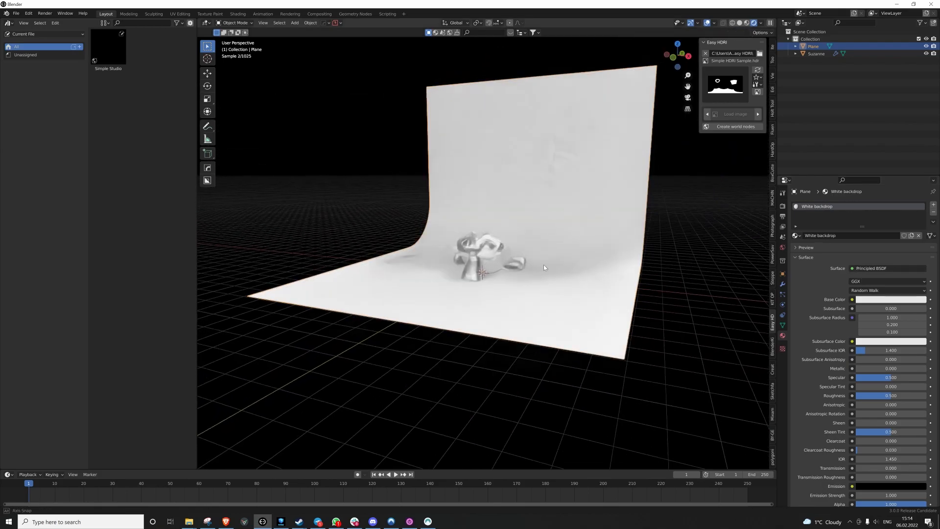
# Step: Rename the plane object to backdrop and mark it as an asset
pyautogui.doubleClick(814, 47)
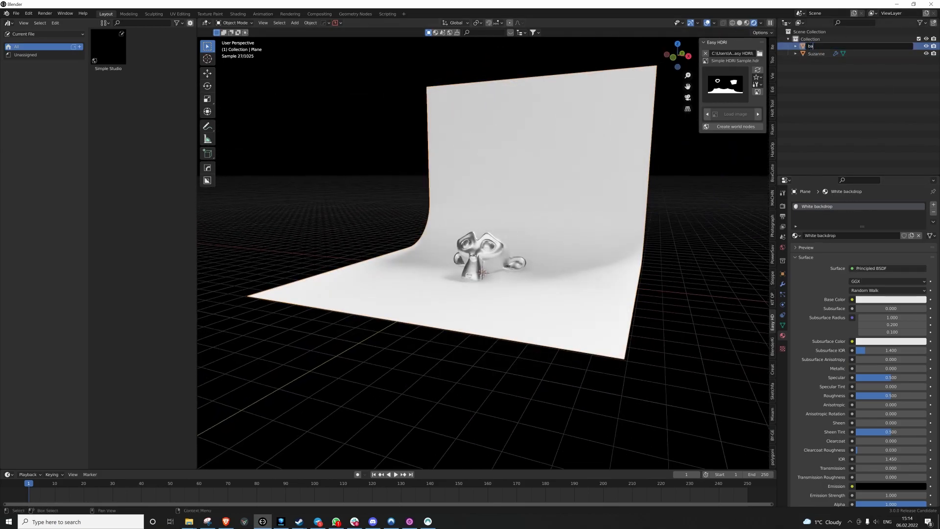
pyautogui.press('Return')
pyautogui.rightClick(812, 47)
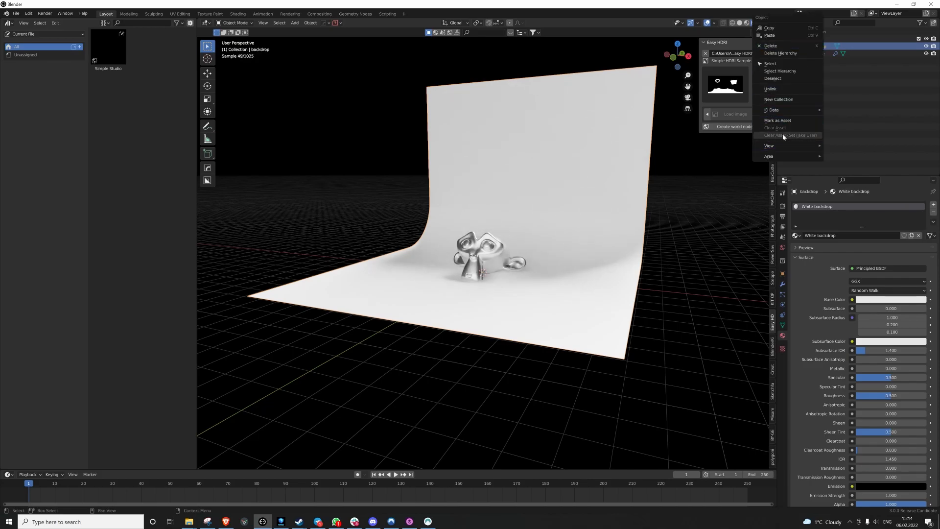
pyautogui.click(778, 120)
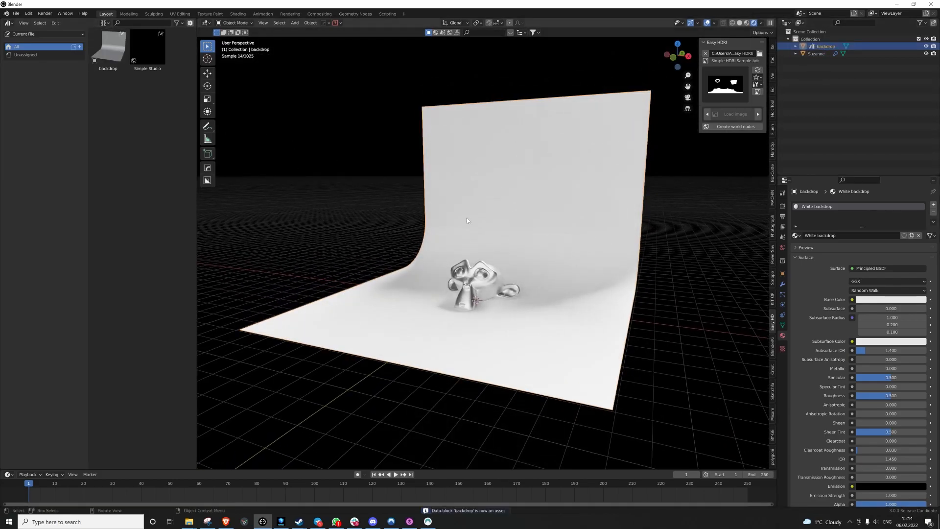
pyautogui.click(489, 284)
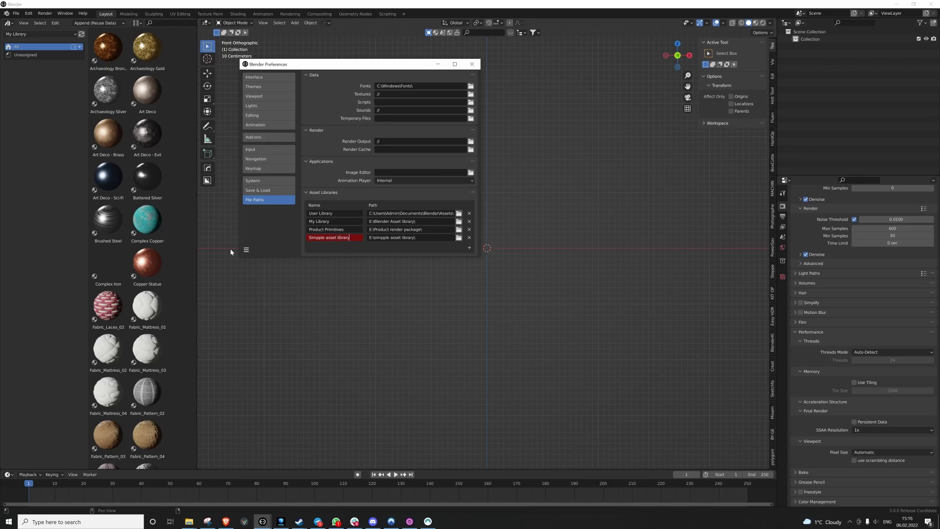
# Step: Save the preferences with the Simpple asset library path included
pyautogui.click(247, 251)
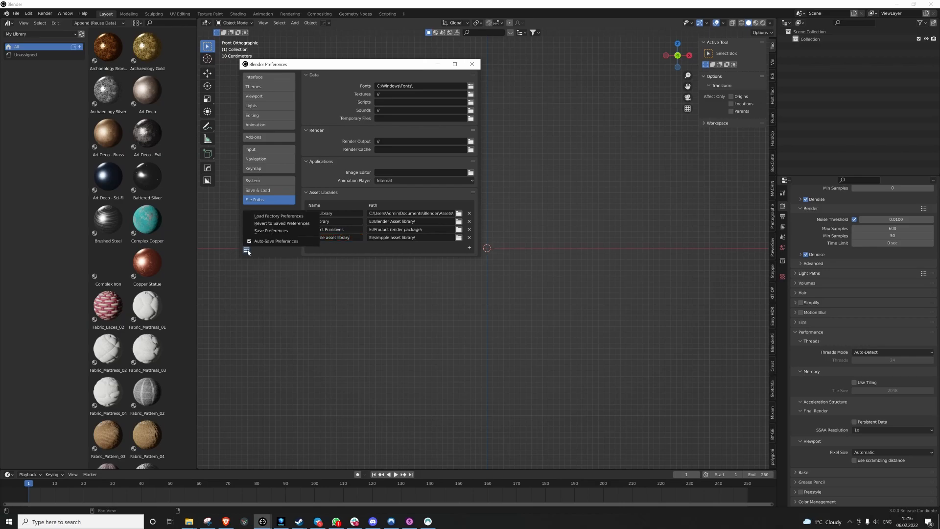
pyautogui.click(268, 234)
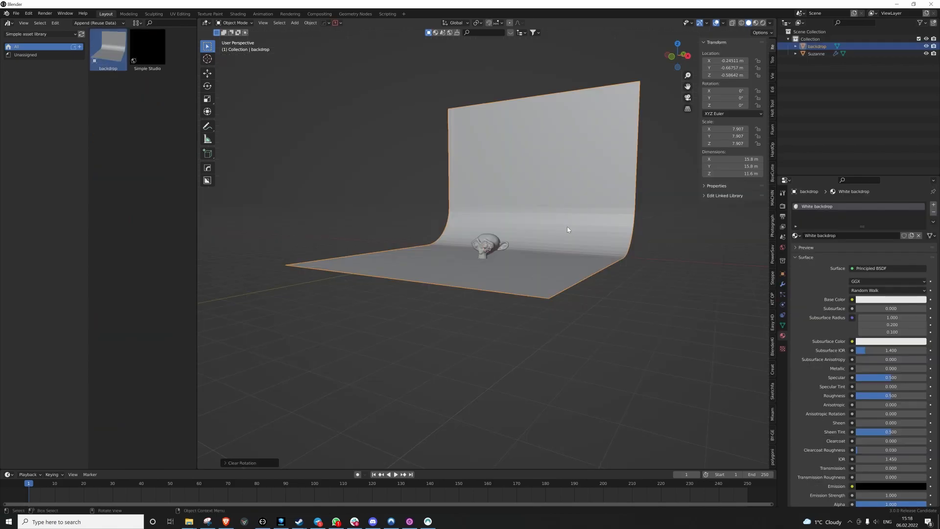
# Step: Lower the backdrop along the Z axis to about -1.18 m, beneath the monkey head
pyautogui.press('g')
pyautogui.press('z')
pyautogui.click(566, 238)
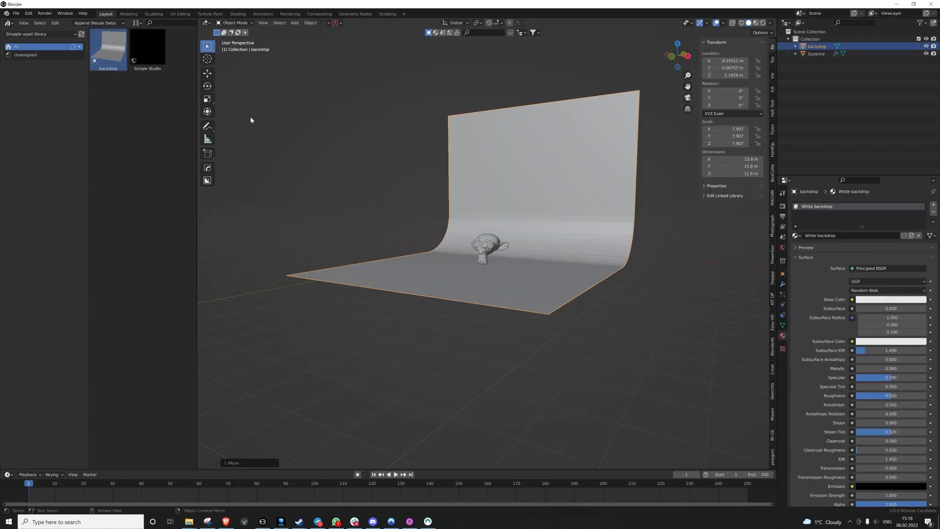
# Step: Show the scene in rendered shading and apply the Simple Studio world asset to it
pyautogui.click(763, 23)
pyautogui.scroll(6, 563, 163)
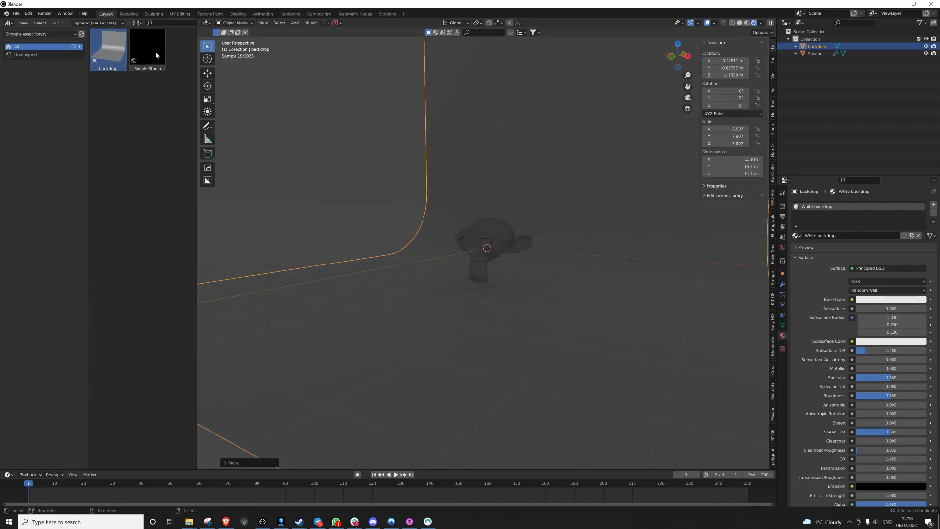
pyautogui.moveTo(156, 55); pyautogui.dragTo(318, 117)
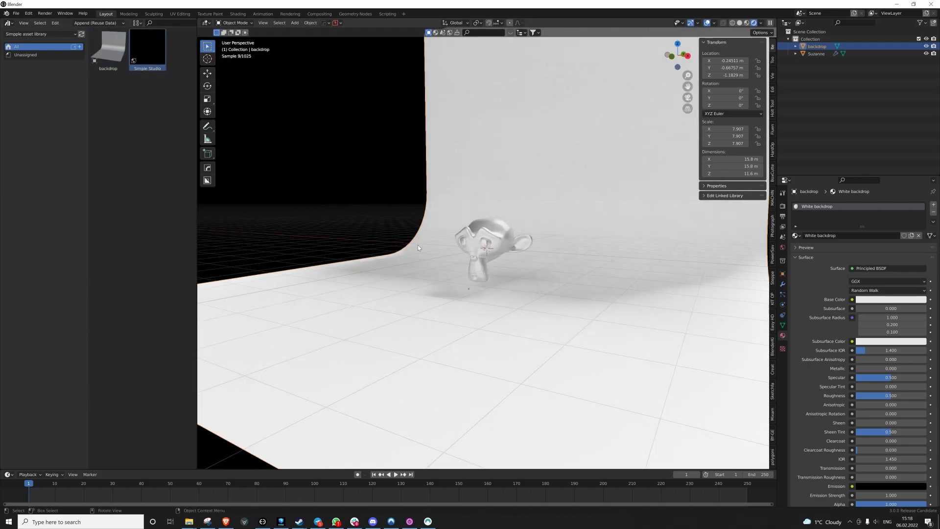
pyautogui.moveTo(418, 245); pyautogui.dragTo(515, 291, button='middle')
# Step: Scale the backdrop down to about 3.94 in the front view
pyautogui.scroll(3, 512, 301)
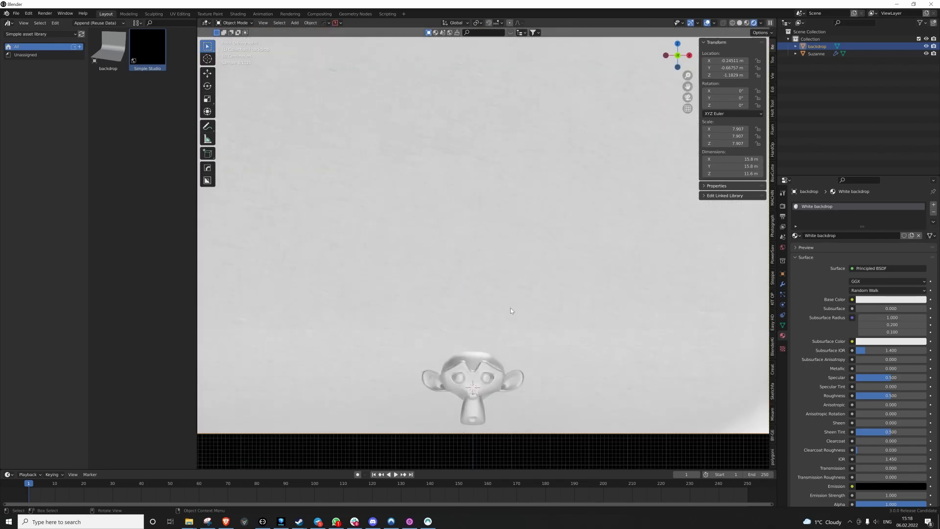
pyautogui.scroll(2, 504, 322)
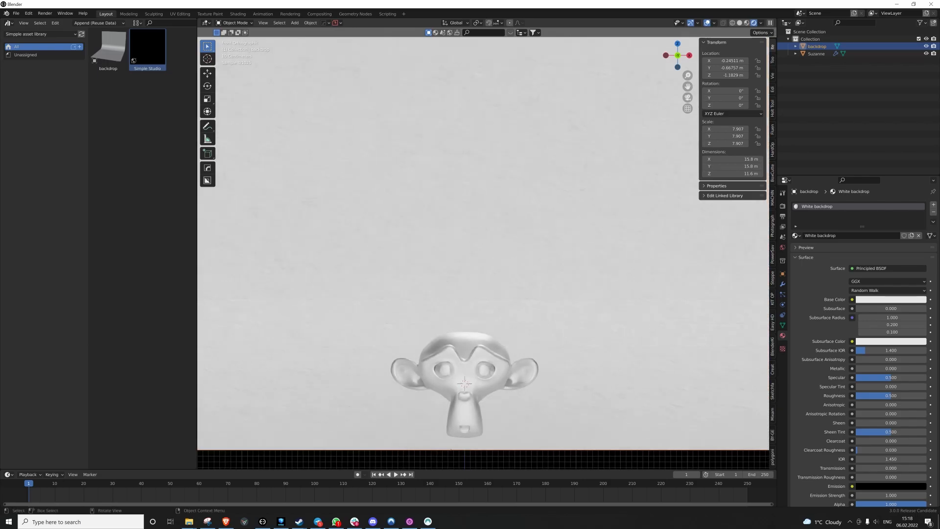
pyautogui.press('s')
pyautogui.click(534, 272)
pyautogui.scroll(-2, 534, 271)
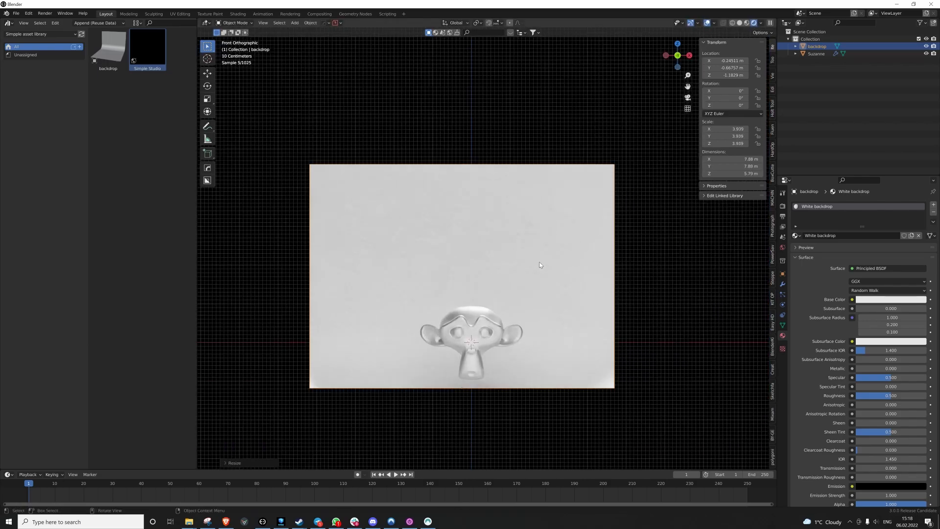
# Step: Add a camera, align it to the current front view and move it to frame the monkey head
pyautogui.hotkey('shift', 'a')
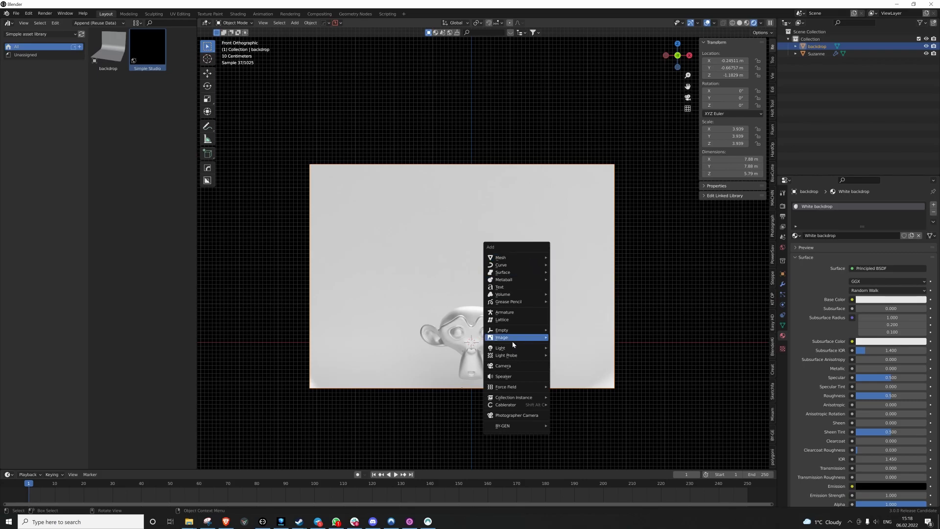
pyautogui.click(504, 366)
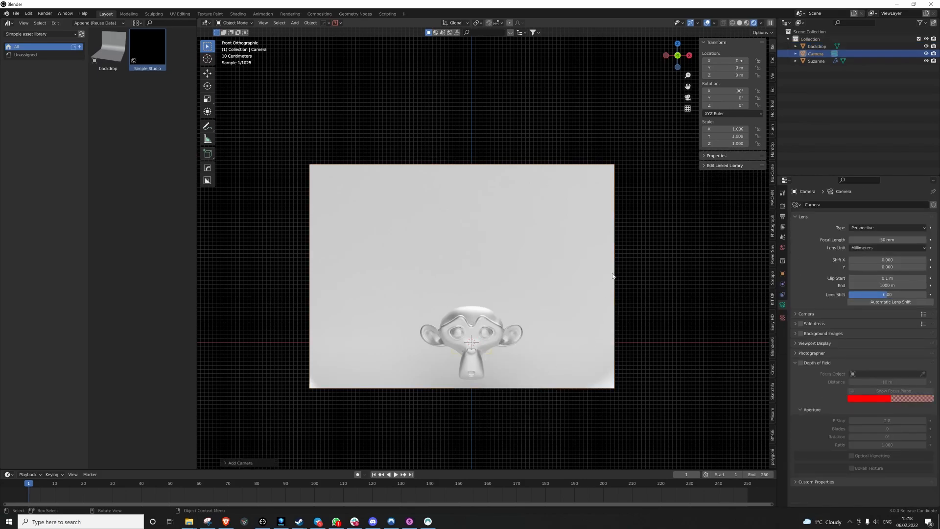
pyautogui.press('ctrl+alt+KP_0')
pyautogui.press('g')
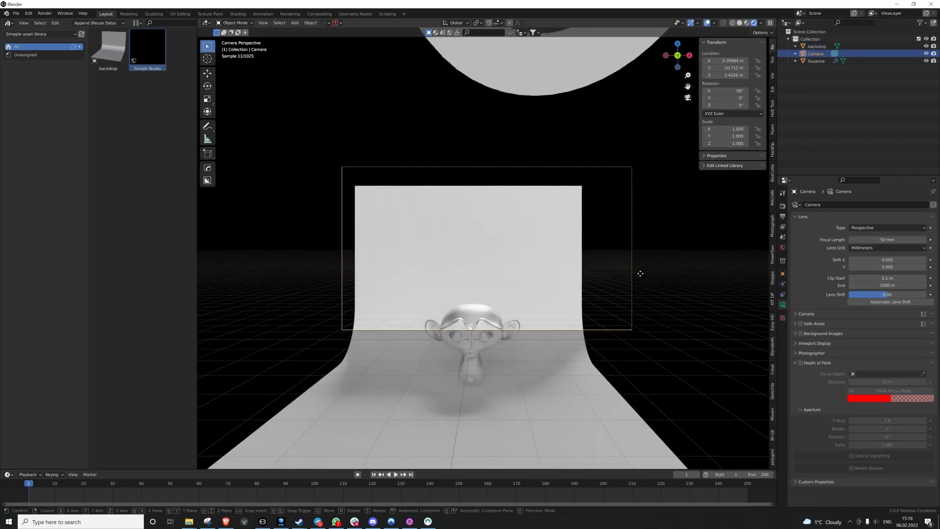
pyautogui.click(626, 414)
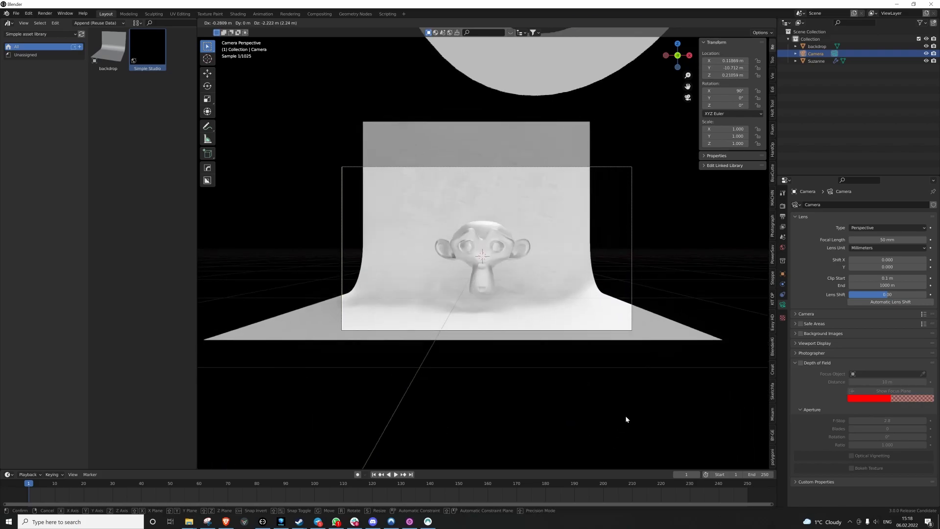
# Step: Scale the backdrop up to about 5.46 so it fills the camera frame
pyautogui.scroll(3, 612, 373)
pyautogui.click(589, 312)
pyautogui.press('s')
pyautogui.click(622, 303)
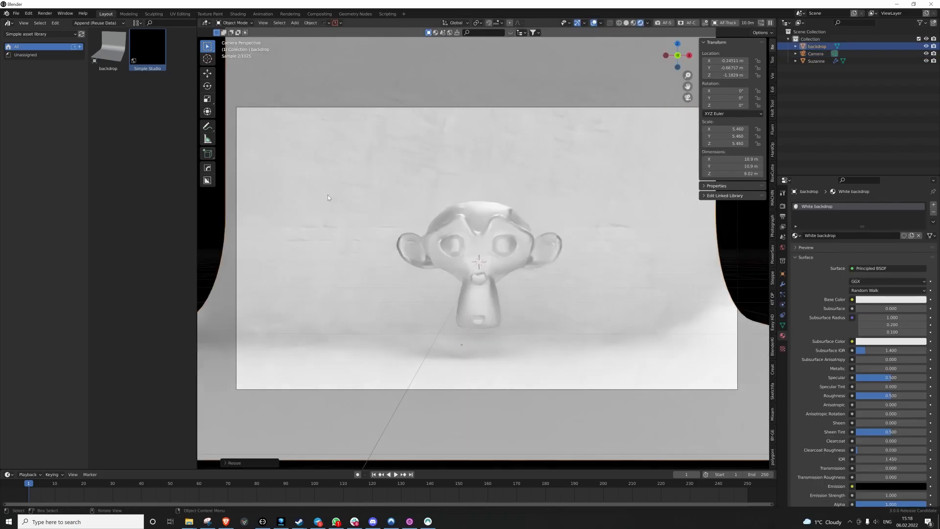
# Step: Switch the asset browser to My Library and apply the Art Deco - Brass material to the monkey head
pyautogui.click(36, 36)
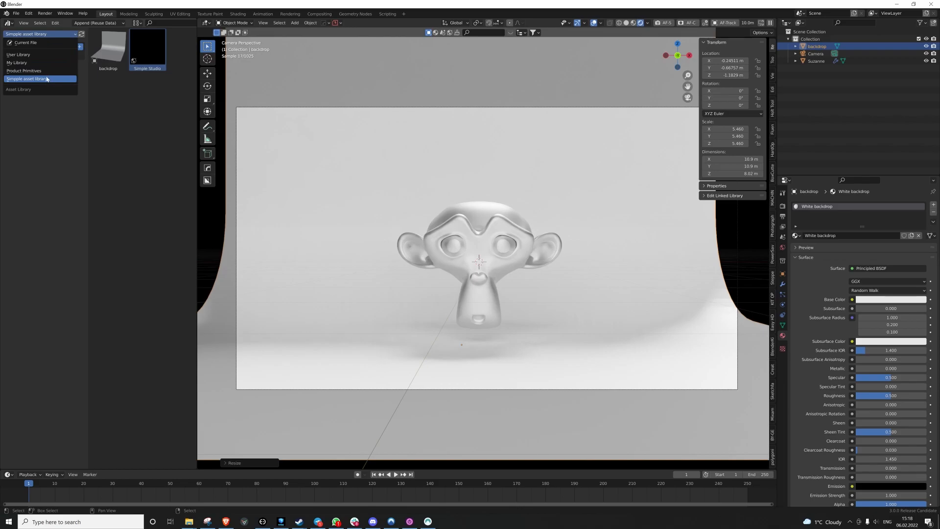
pyautogui.click(21, 64)
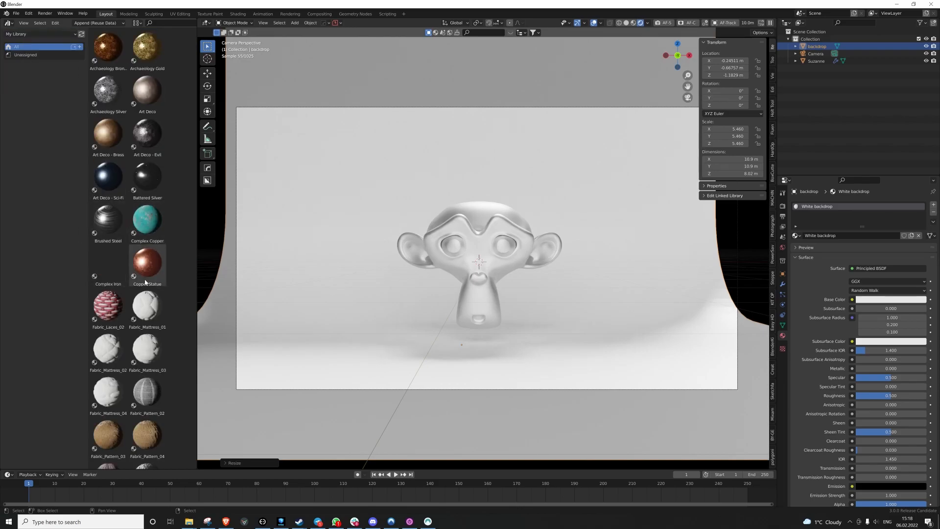
pyautogui.moveTo(108, 133); pyautogui.dragTo(421, 312)
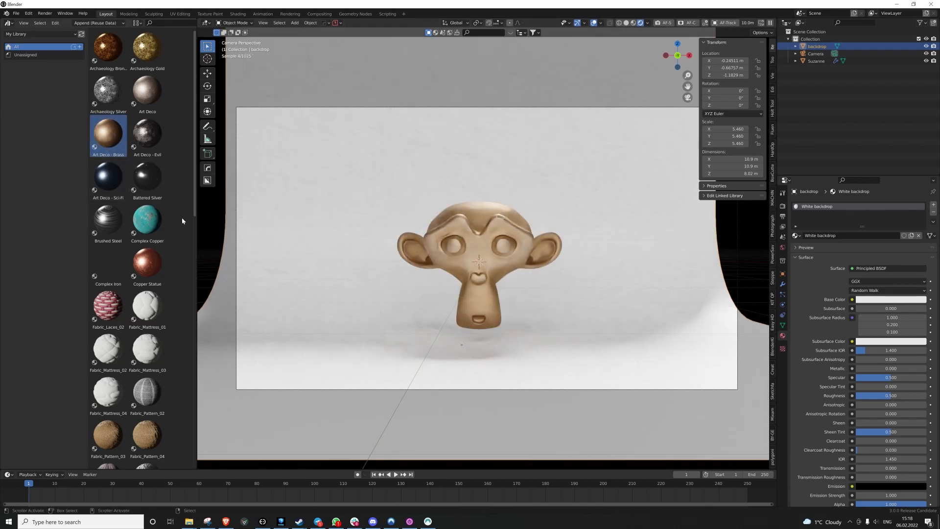
# Step: Rotate the monkey head about the Z axis to face sideways and tilt it backward
pyautogui.scroll(2, 526, 254)
pyautogui.click(528, 248)
pyautogui.press('r')
pyautogui.press('z')
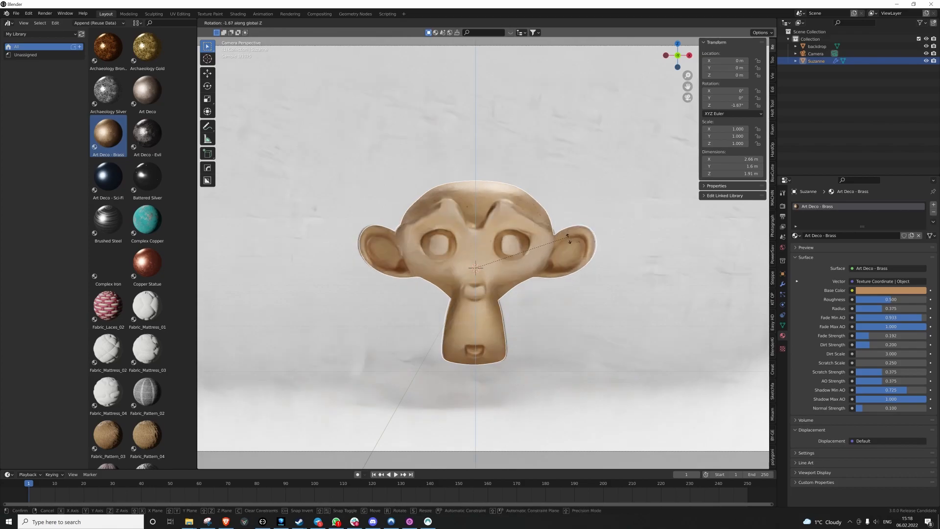
pyautogui.click(501, 284)
pyautogui.press('r')
pyautogui.click(606, 211)
# Step: Lower the monkey head onto the floor and refine its tilt to about -37°, 11° and -57° on X, Y and Z
pyautogui.press('g')
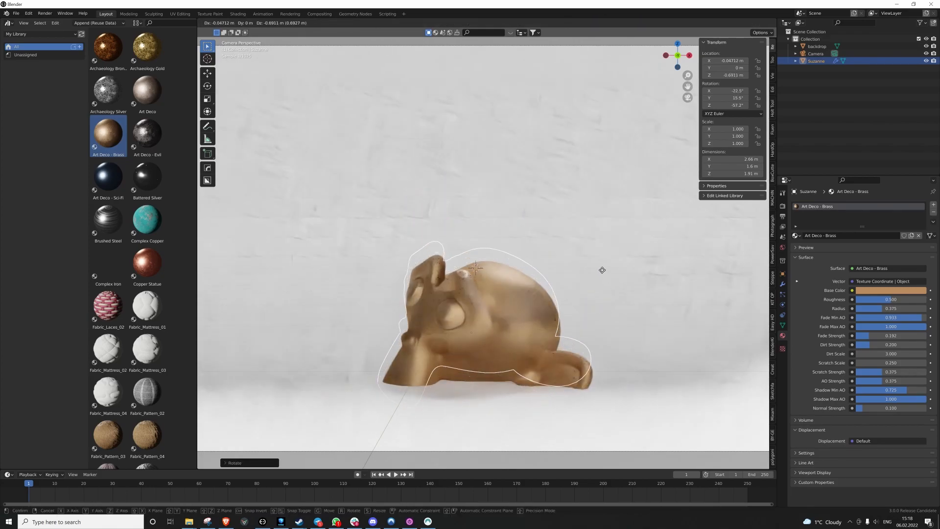
pyautogui.click(602, 267)
pyautogui.press('r')
pyautogui.press('r')
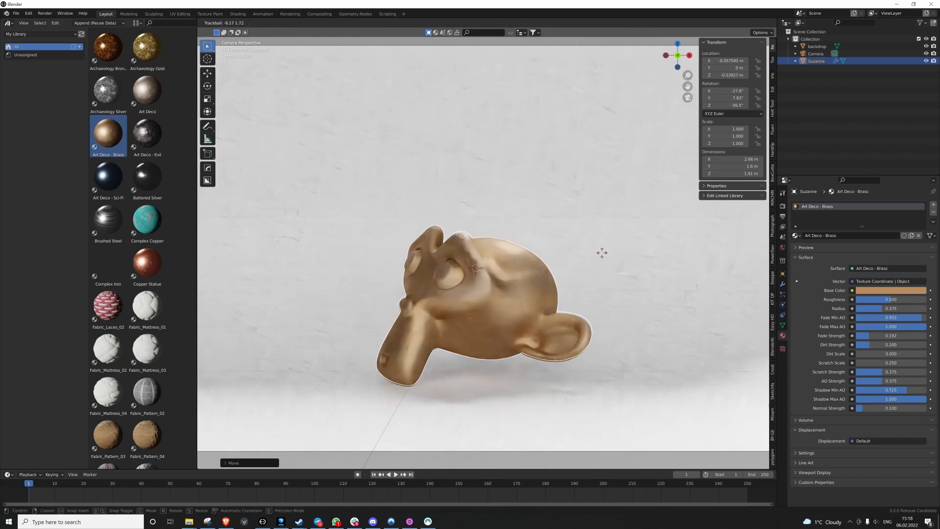
pyautogui.click(603, 251)
pyautogui.press('r')
pyautogui.press('r')
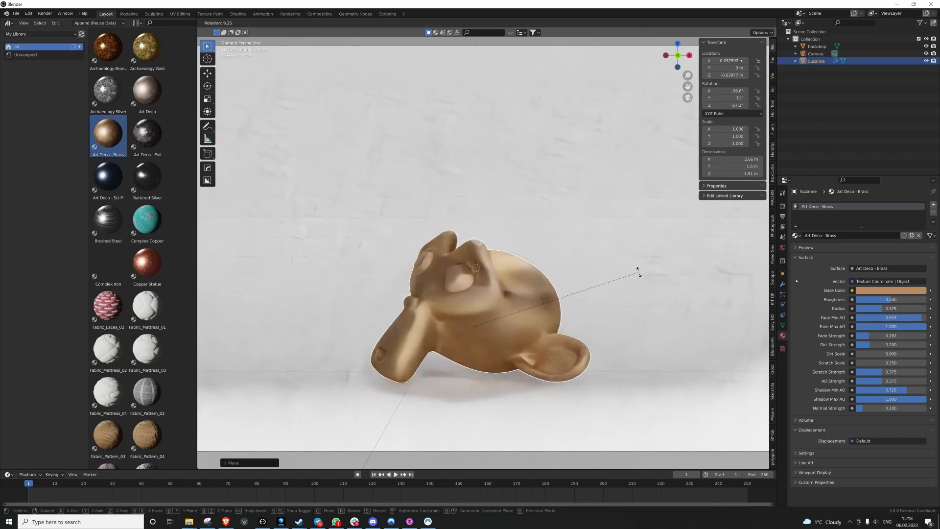
pyautogui.click(640, 280)
# Step: Move the monkey head along the Y axis toward the camera to about -2.82 m and select the backdrop
pyautogui.press('g')
pyautogui.press('y')
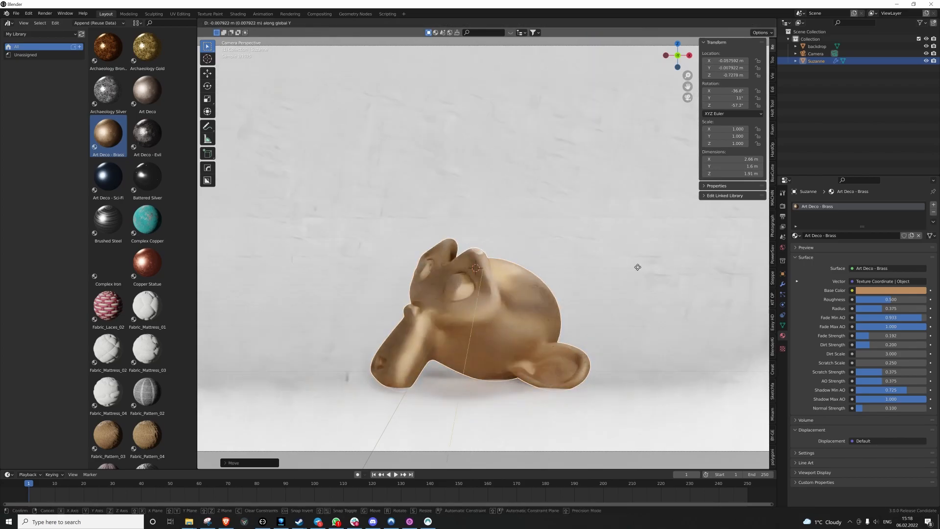
pyautogui.click(628, 201)
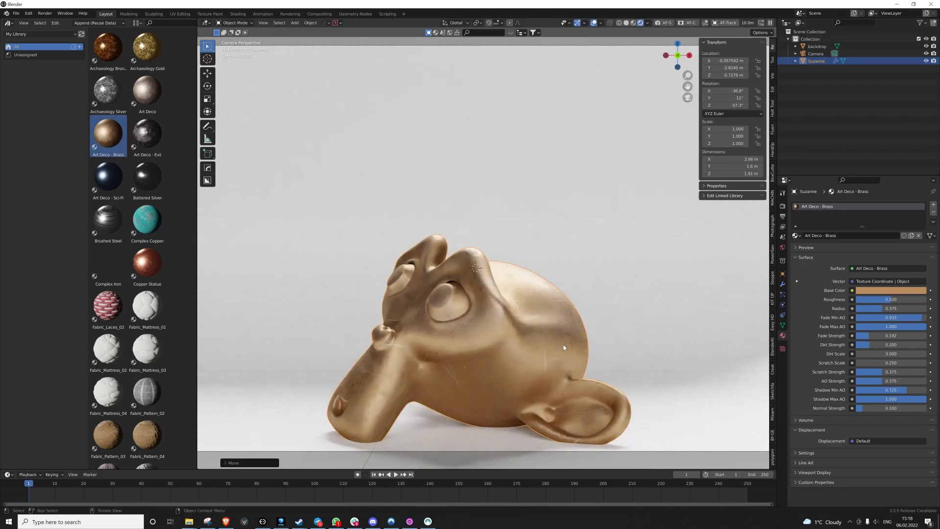
pyautogui.scroll(-3, 563, 348)
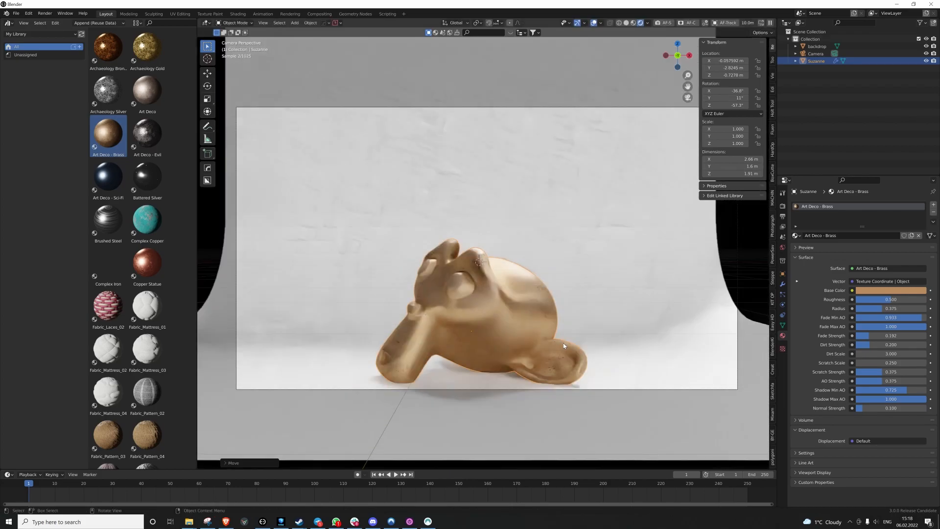
pyautogui.click(626, 272)
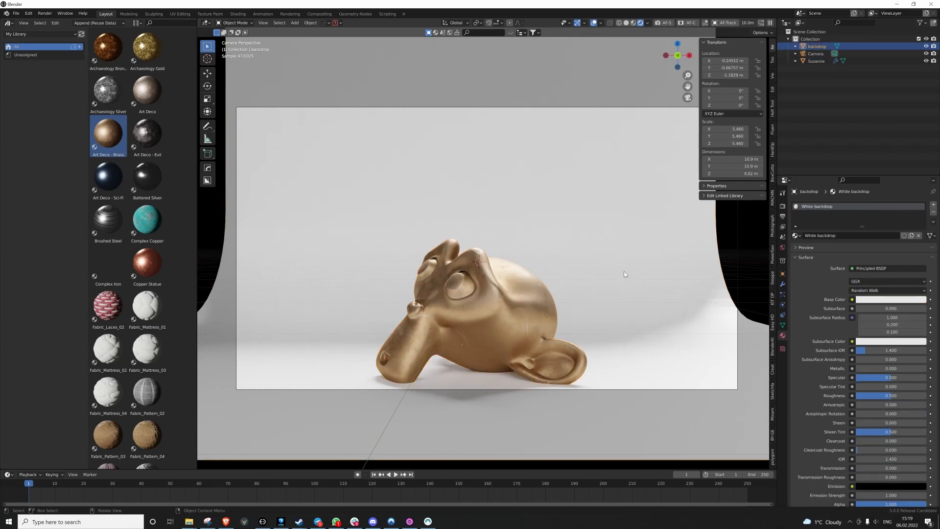